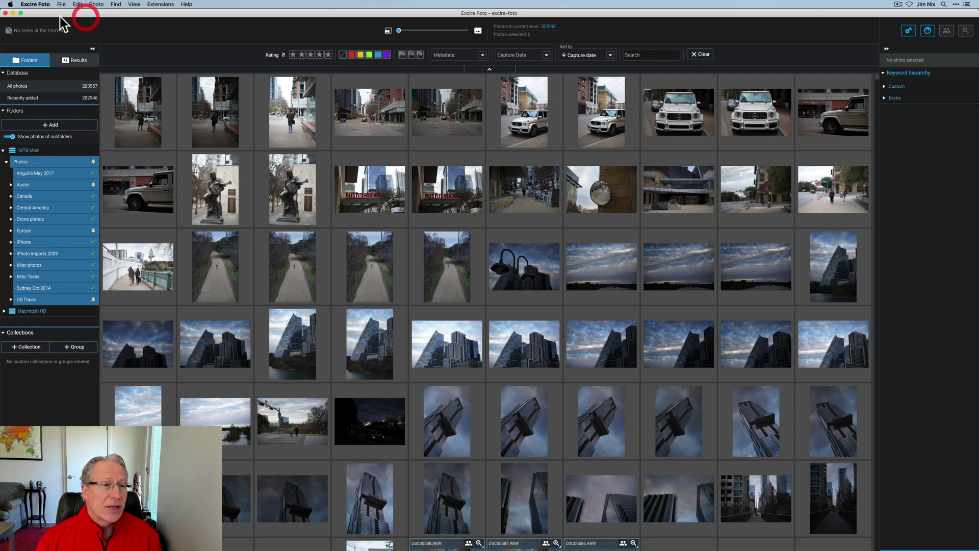
{"action": "left_click", "coordinate": [62, 7]}
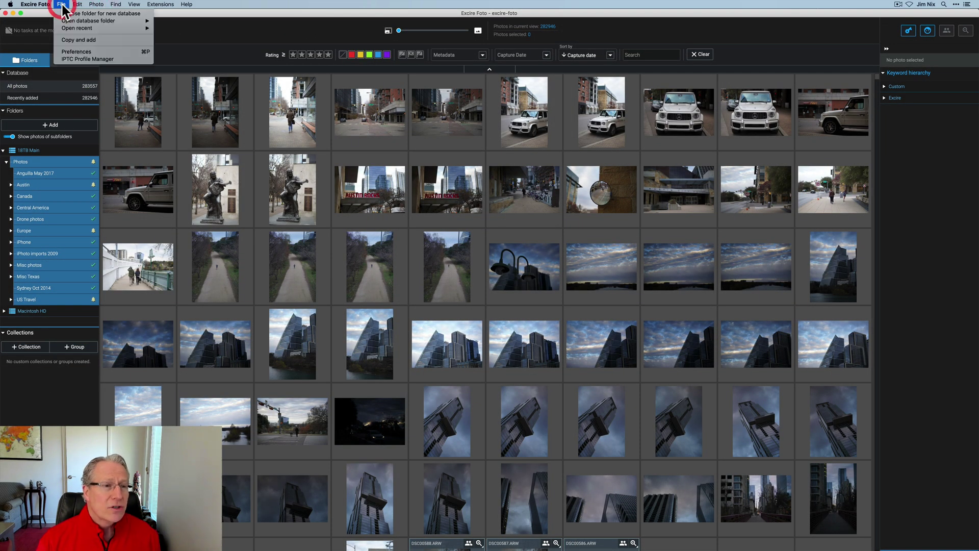
{"action": "left_click", "coordinate": [75, 51]}
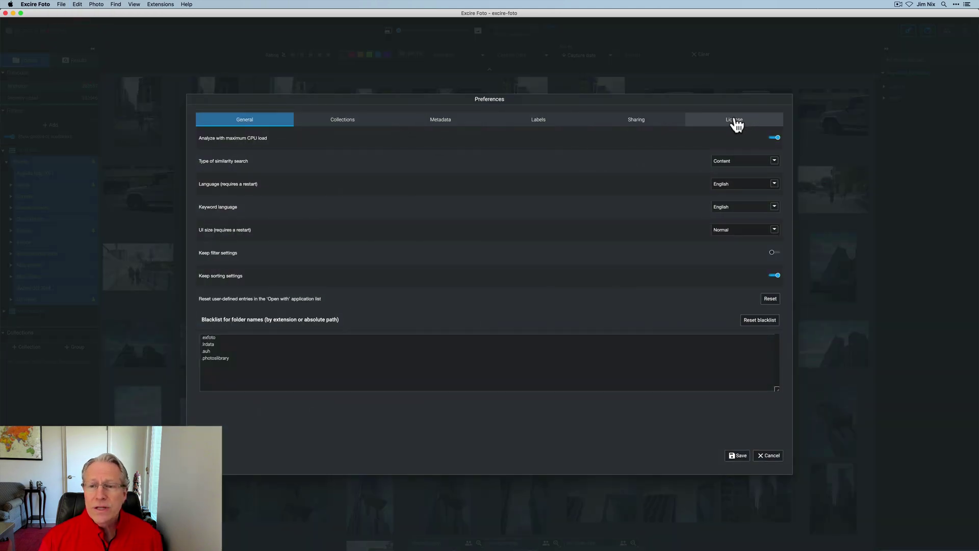
{"action": "left_click", "coordinate": [738, 120]}
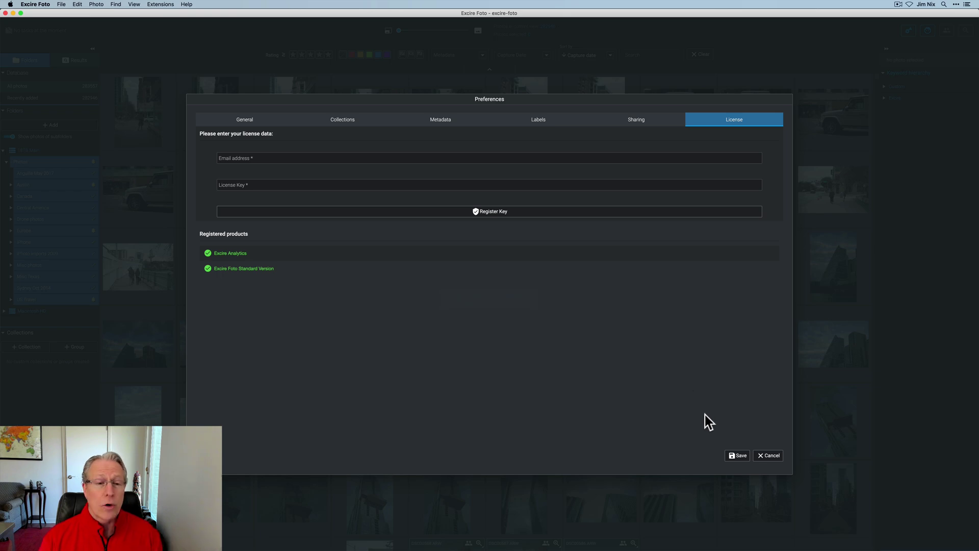
{"action": "left_click", "coordinate": [767, 459]}
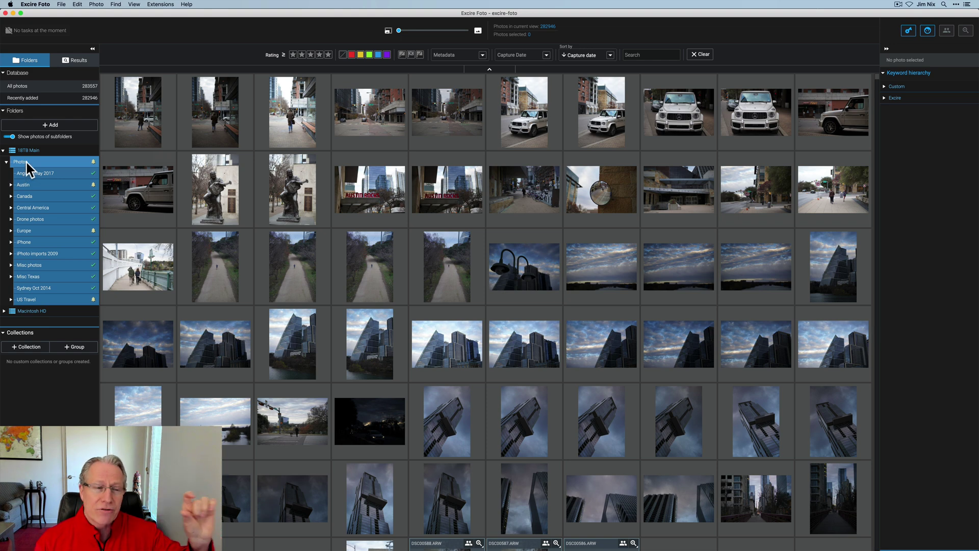
Step: Expand the Austin folder to browse its subfolders, then collapse it again
{"action": "left_click", "coordinate": [11, 186]}
{"action": "scroll", "coordinate": [27, 213], "scroll_direction": "down", "scroll_amount": 5}
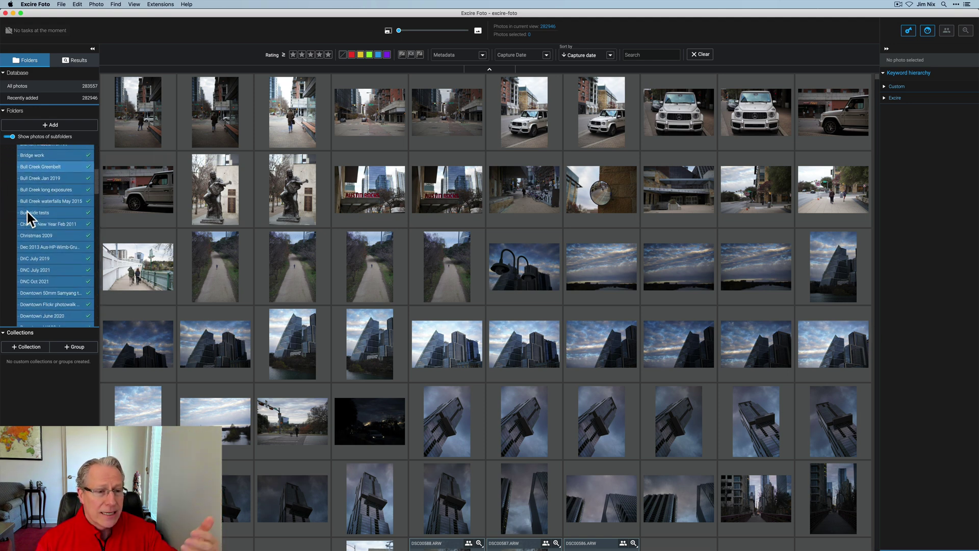
{"action": "scroll", "coordinate": [26, 212], "scroll_direction": "up", "scroll_amount": 5}
{"action": "left_click", "coordinate": [11, 185]}
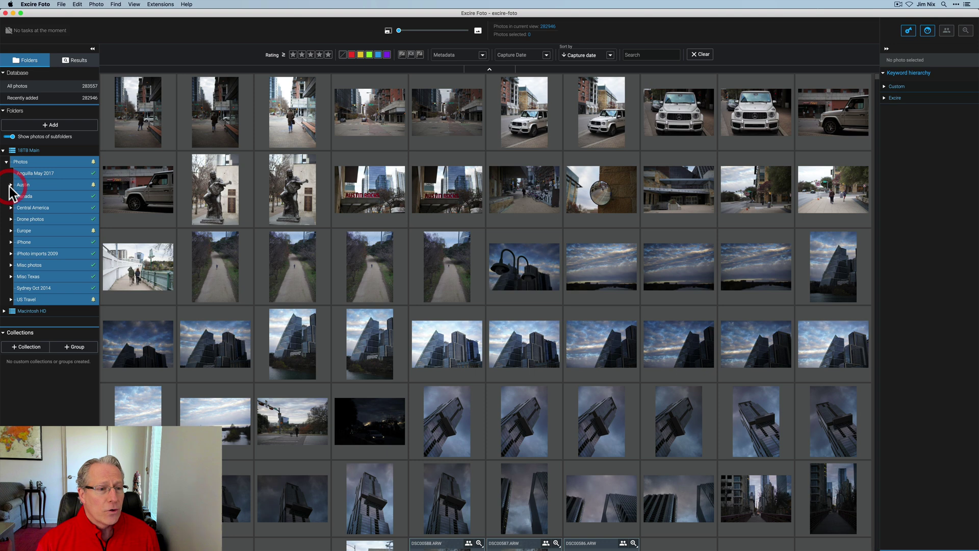
Step: Expand the Europe folder to review its subfolders, then collapse it
{"action": "left_click", "coordinate": [11, 231]}
{"action": "scroll", "coordinate": [13, 236], "scroll_direction": "down", "scroll_amount": 3}
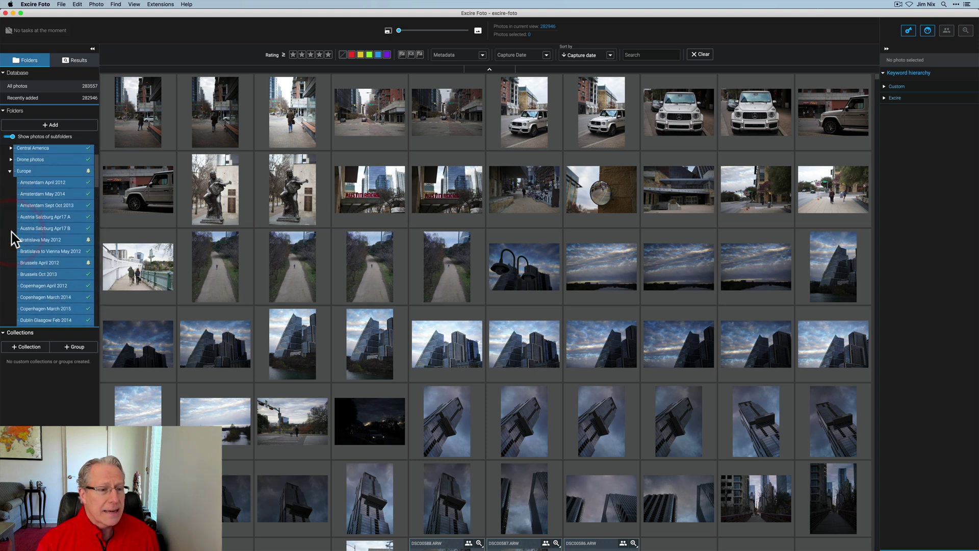
{"action": "scroll", "coordinate": [60, 235], "scroll_direction": "down", "scroll_amount": 2}
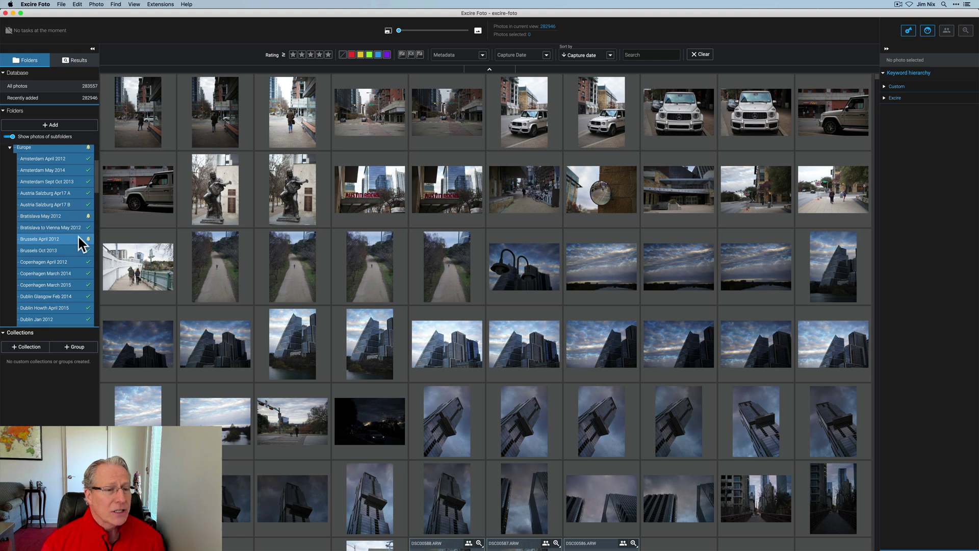
{"action": "mouse_move", "coordinate": [78, 238]}
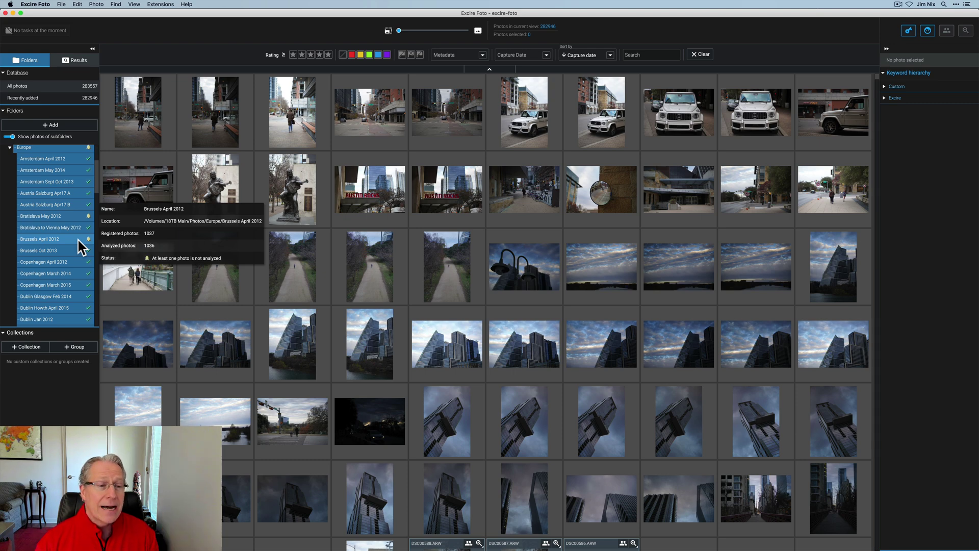
{"action": "scroll", "coordinate": [78, 240], "scroll_direction": "up", "scroll_amount": 3}
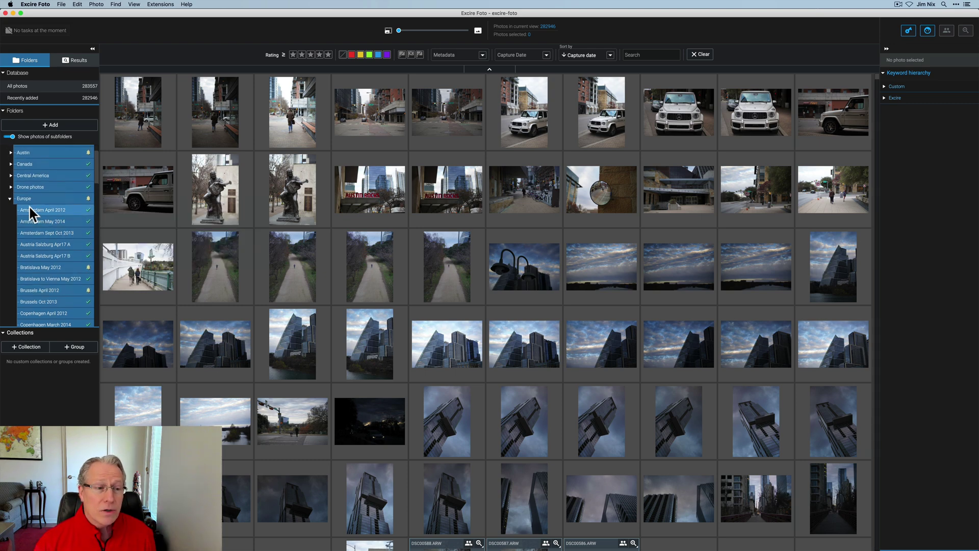
{"action": "left_click", "coordinate": [10, 198]}
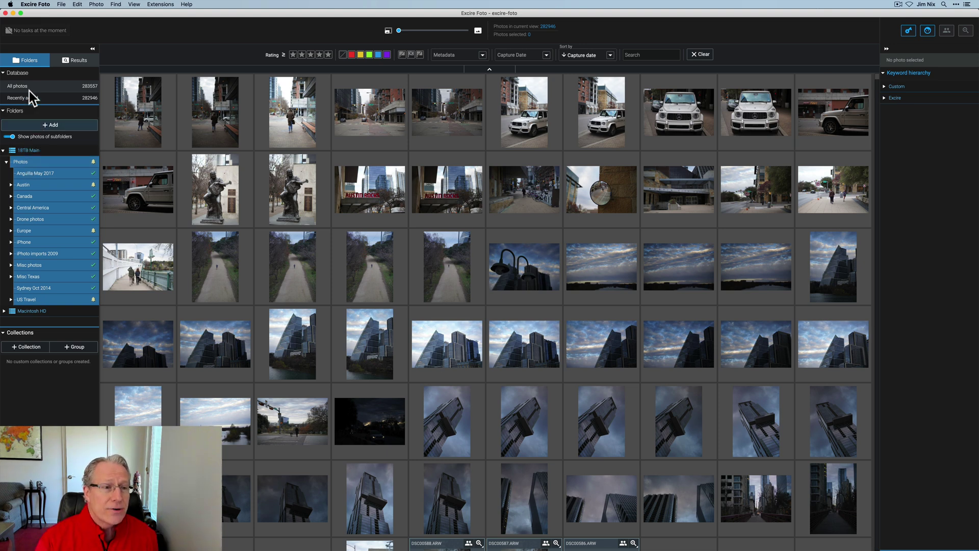
{"action": "mouse_move", "coordinate": [84, 85]}
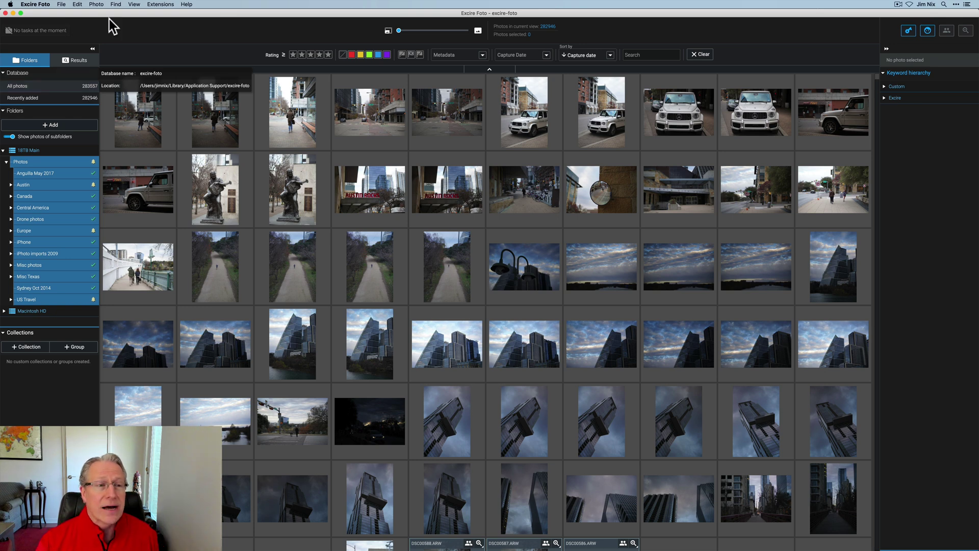
Step: Launch Extensions > Analytics for the photos in the current view
{"action": "left_click", "coordinate": [158, 4]}
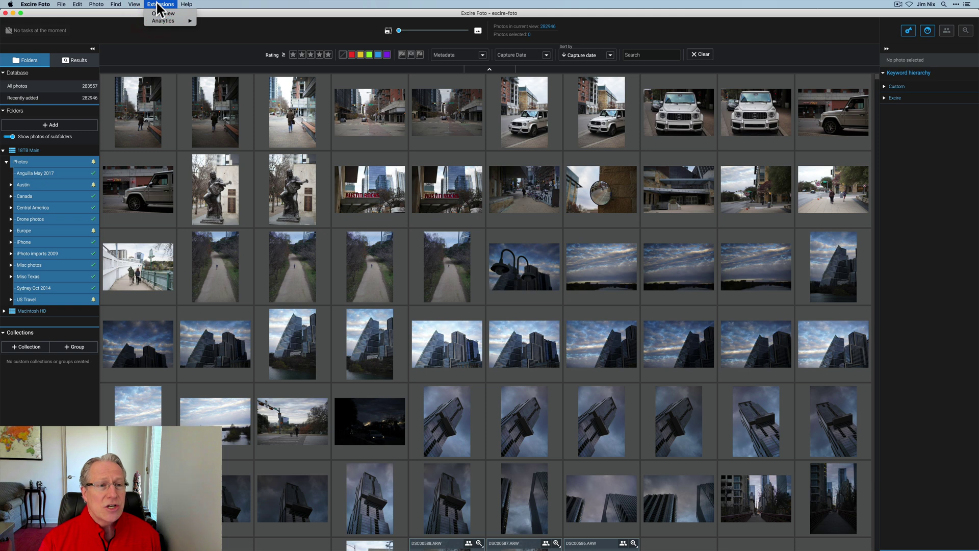
{"action": "mouse_move", "coordinate": [165, 22]}
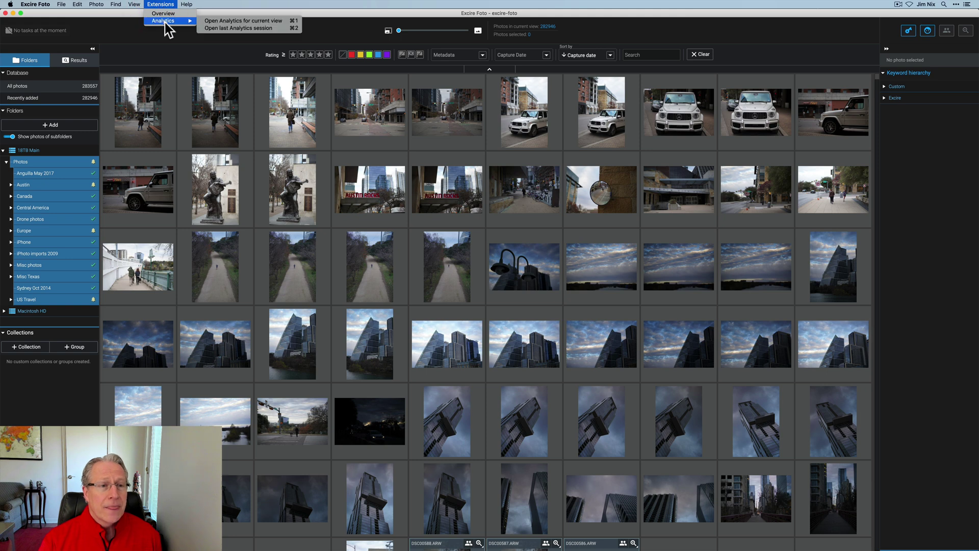
{"action": "left_click", "coordinate": [218, 21]}
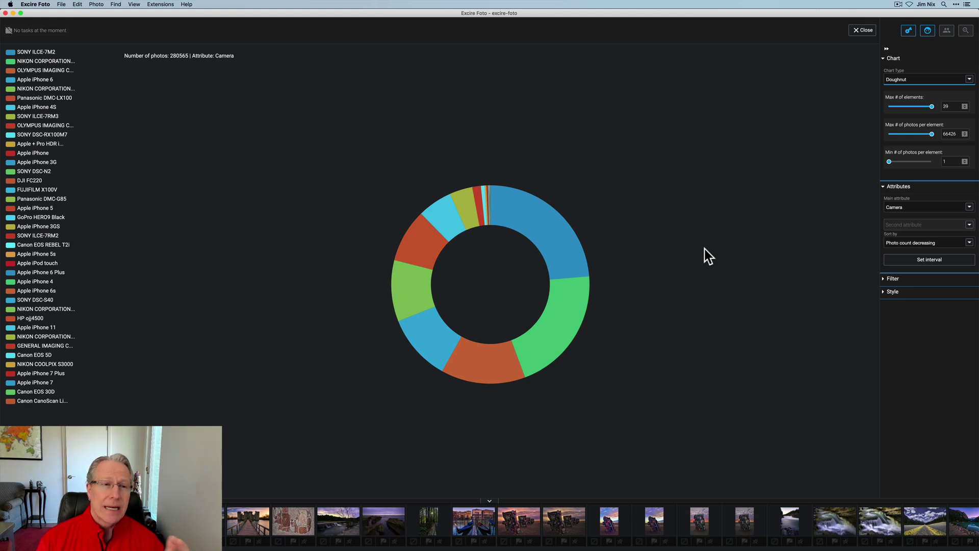
Step: Read each camera's photo count from the doughnut segments, e.g. SONY ILCE-7RM3 at 10,461
{"action": "mouse_move", "coordinate": [528, 229]}
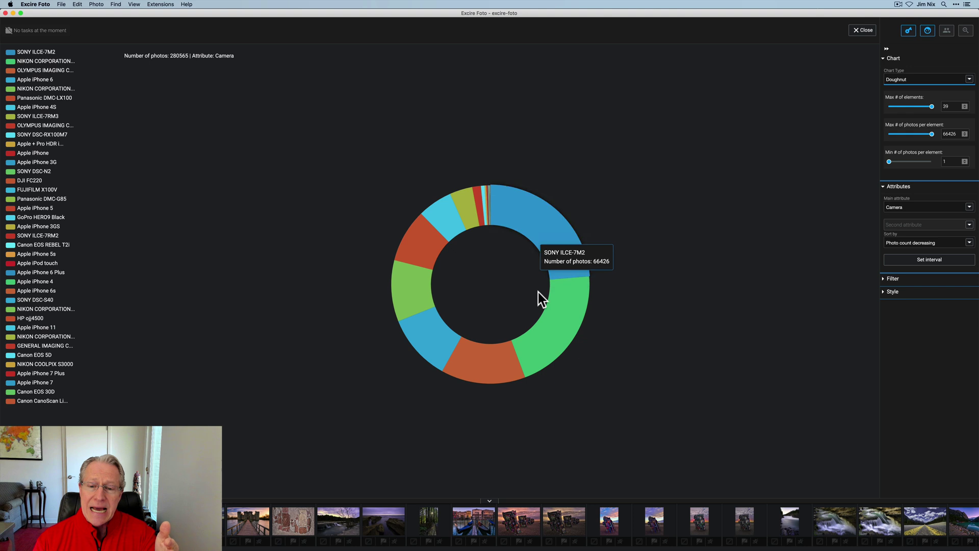
{"action": "mouse_move", "coordinate": [545, 320]}
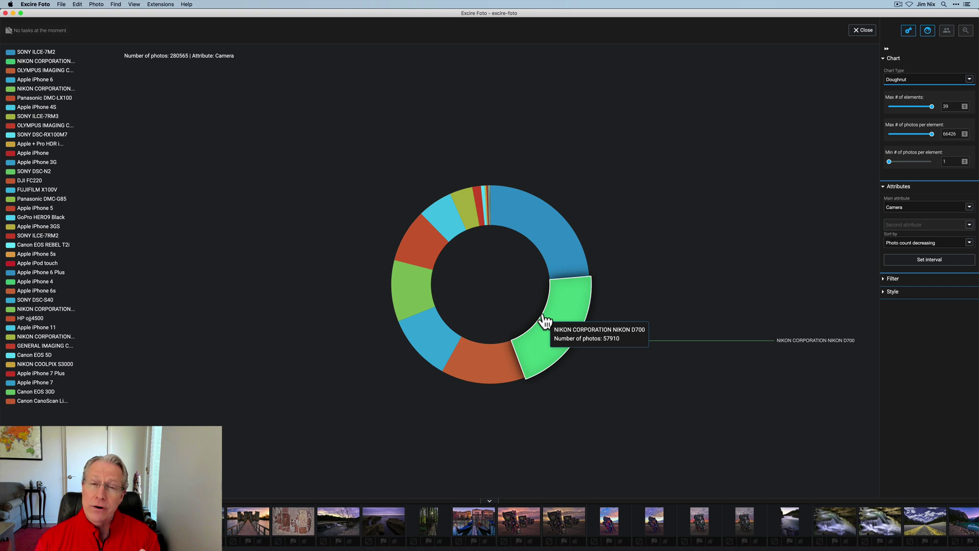
{"action": "mouse_move", "coordinate": [553, 251]}
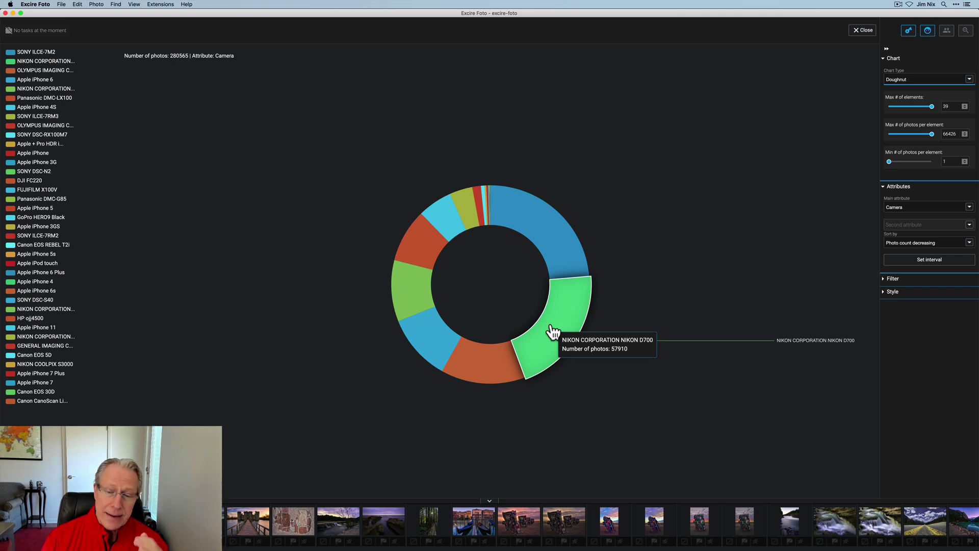
{"action": "mouse_move", "coordinate": [481, 376]}
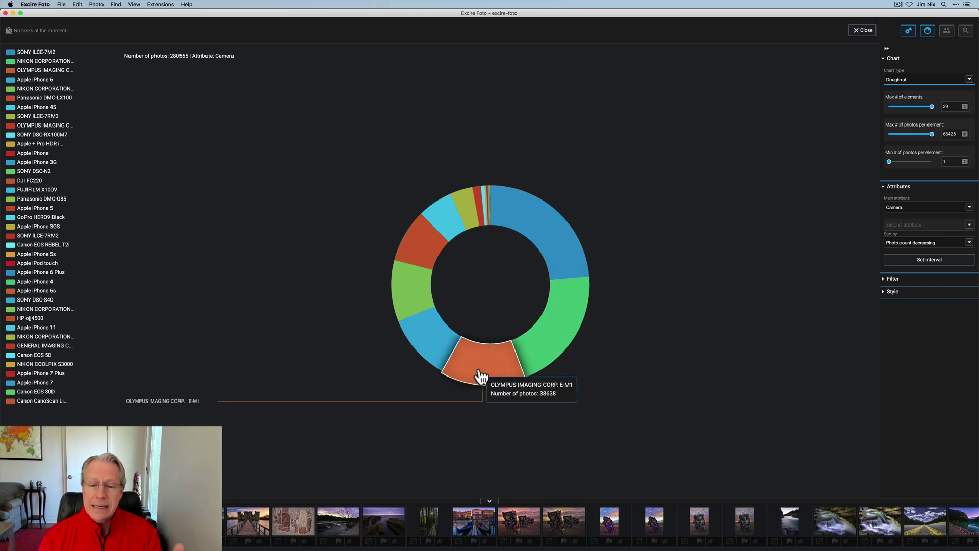
{"action": "mouse_move", "coordinate": [428, 350]}
{"action": "mouse_move", "coordinate": [405, 288]}
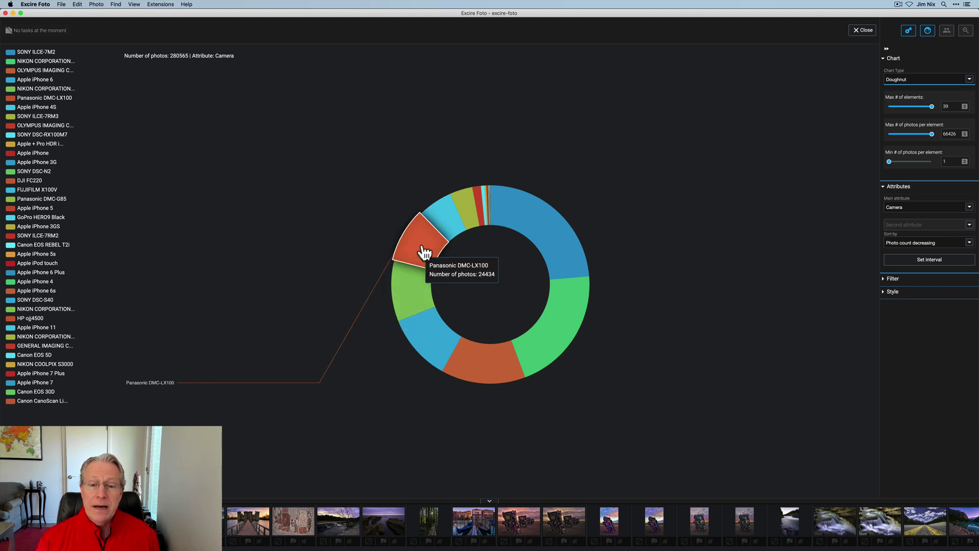
{"action": "mouse_move", "coordinate": [445, 230]}
{"action": "mouse_move", "coordinate": [469, 220]}
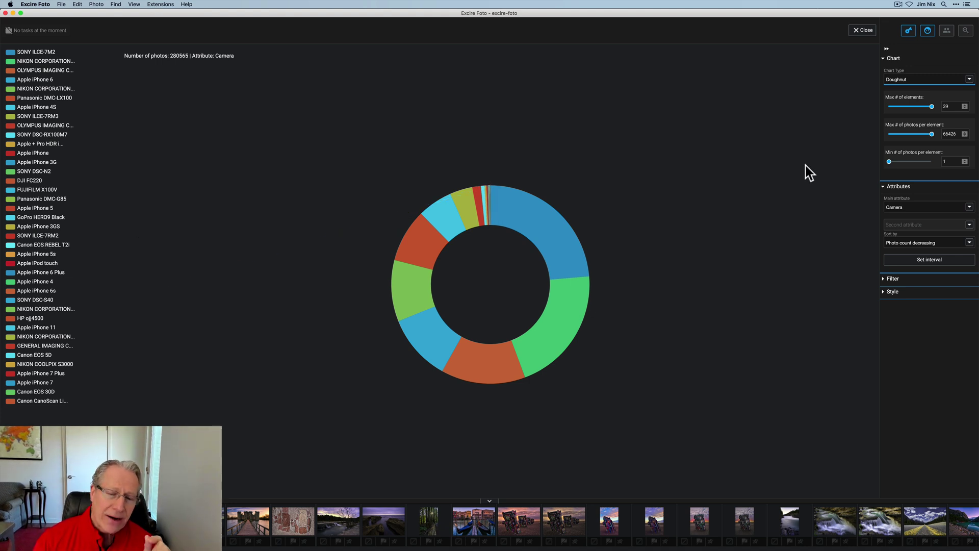
Step: Switch the camera chart from a doughnut to a Pie chart
{"action": "left_click", "coordinate": [922, 83]}
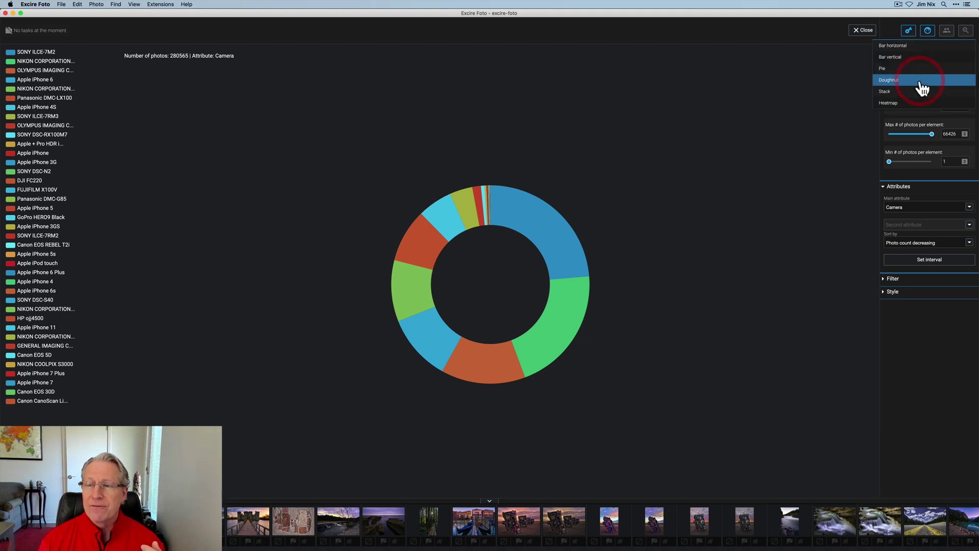
{"action": "left_click", "coordinate": [898, 71]}
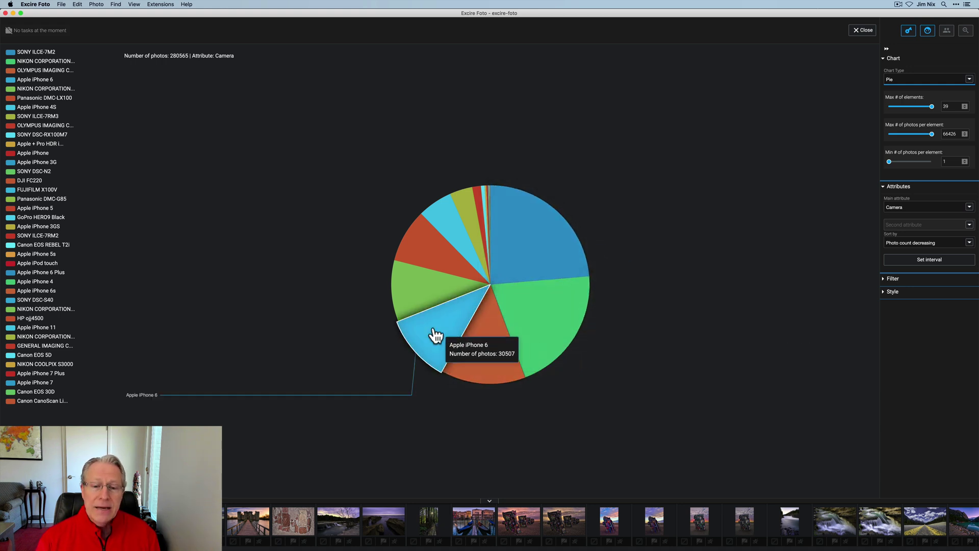
{"action": "left_click", "coordinate": [909, 82]}
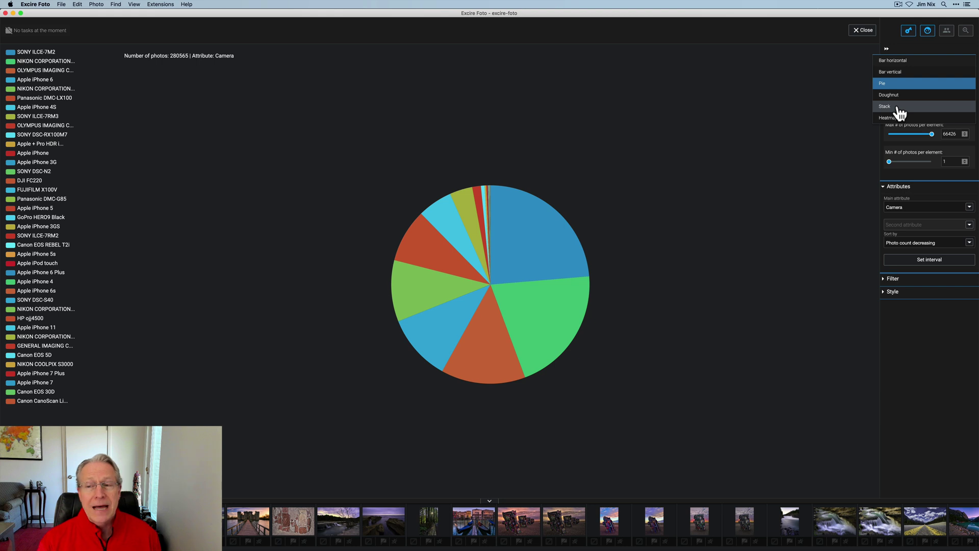
{"action": "left_click", "coordinate": [851, 136]}
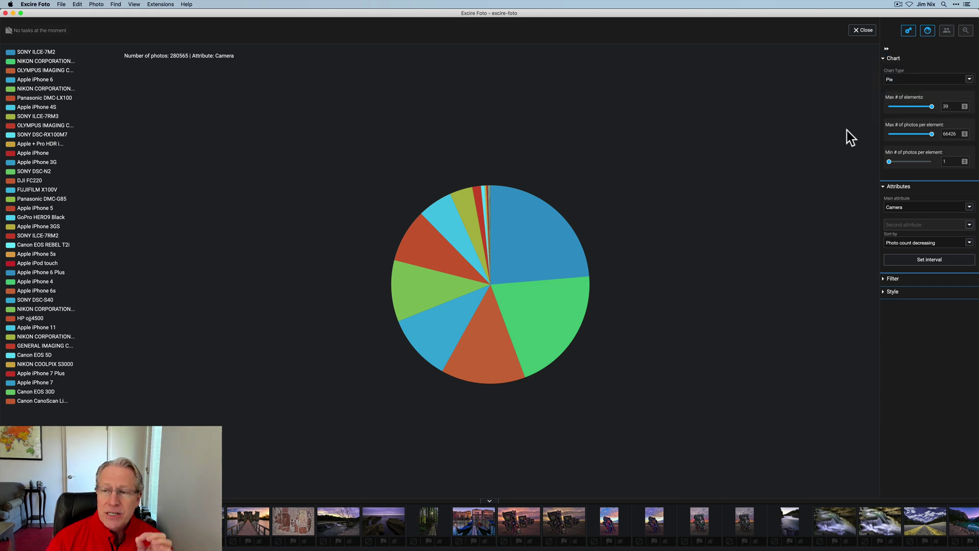
Step: Change the pie's main attribute to Lens model and inspect the lens slices
{"action": "left_click", "coordinate": [905, 209]}
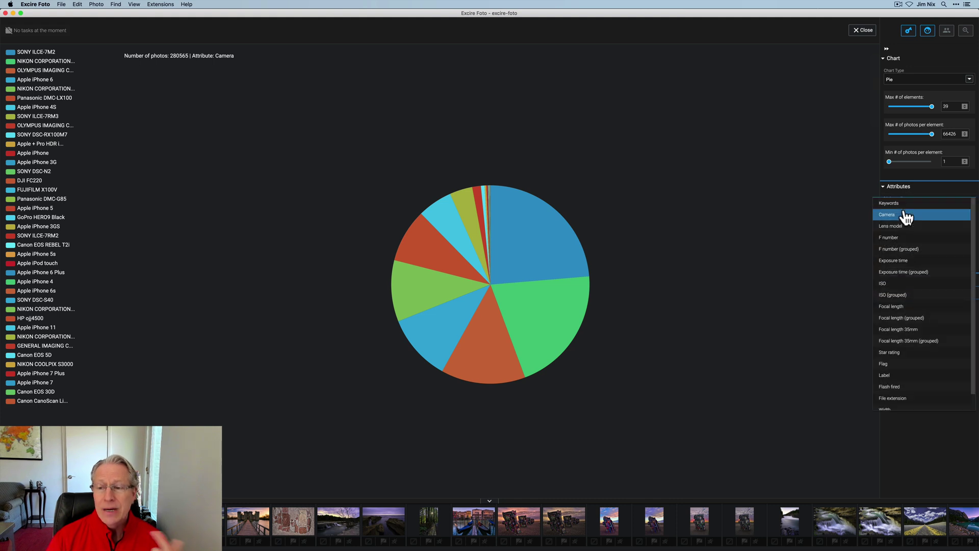
{"action": "left_click", "coordinate": [901, 226]}
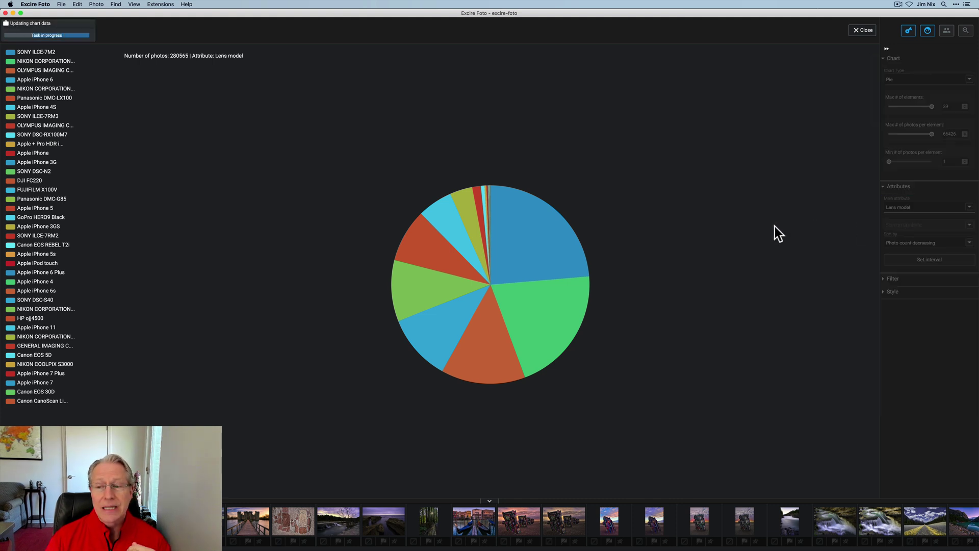
{"action": "mouse_move", "coordinate": [549, 241]}
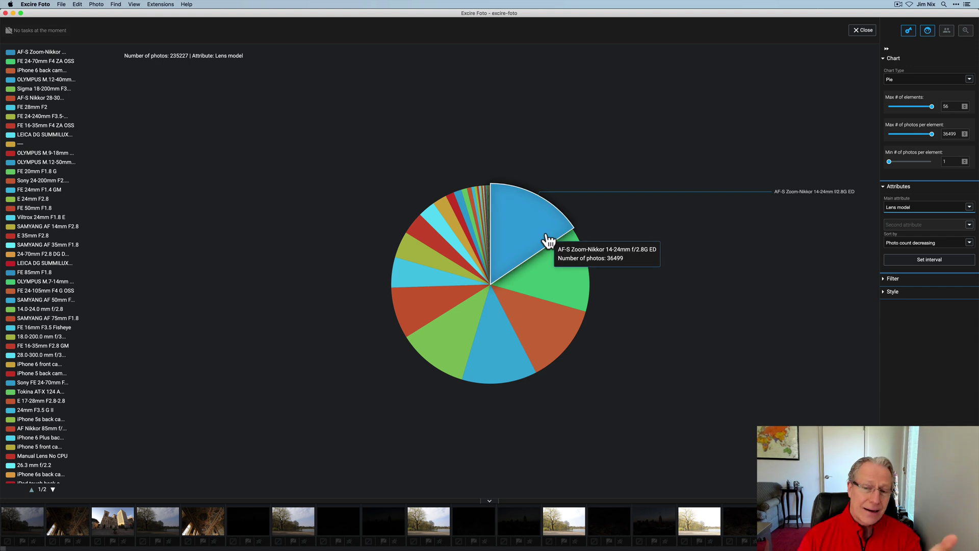
{"action": "mouse_move", "coordinate": [553, 281]}
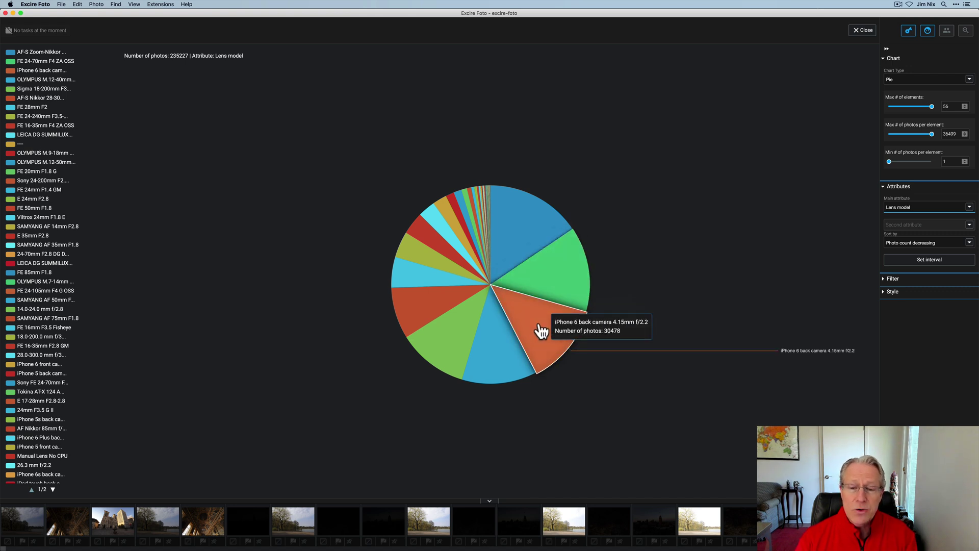
{"action": "mouse_move", "coordinate": [433, 340]}
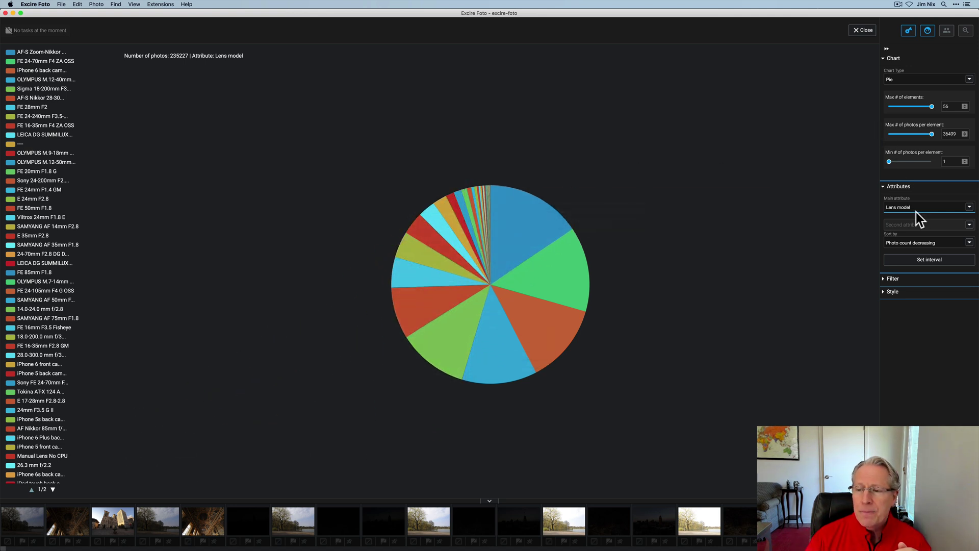
{"action": "left_click", "coordinate": [914, 226]}
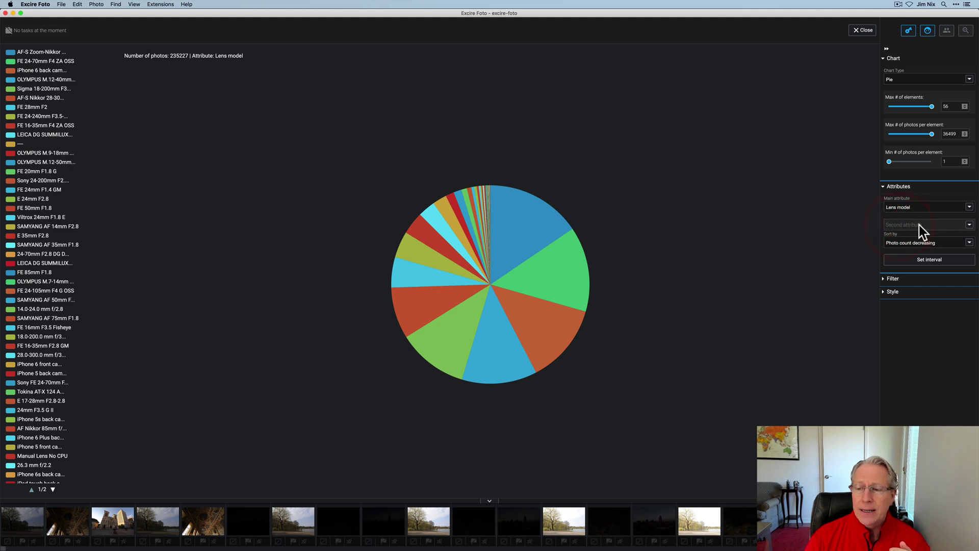
{"action": "mouse_move", "coordinate": [898, 225]}
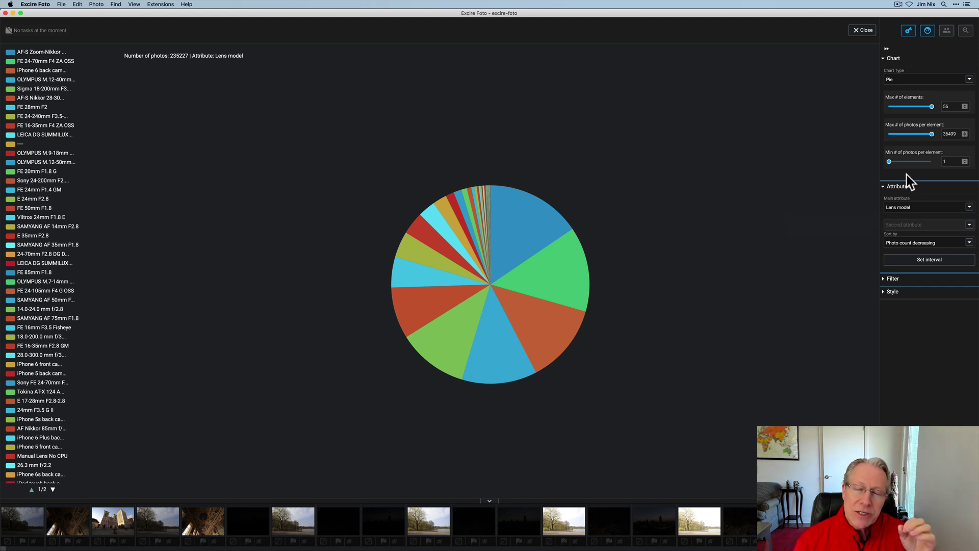
Step: Make the chart a Heatmap with Camera as main attribute against Lens model
{"action": "left_click", "coordinate": [904, 80]}
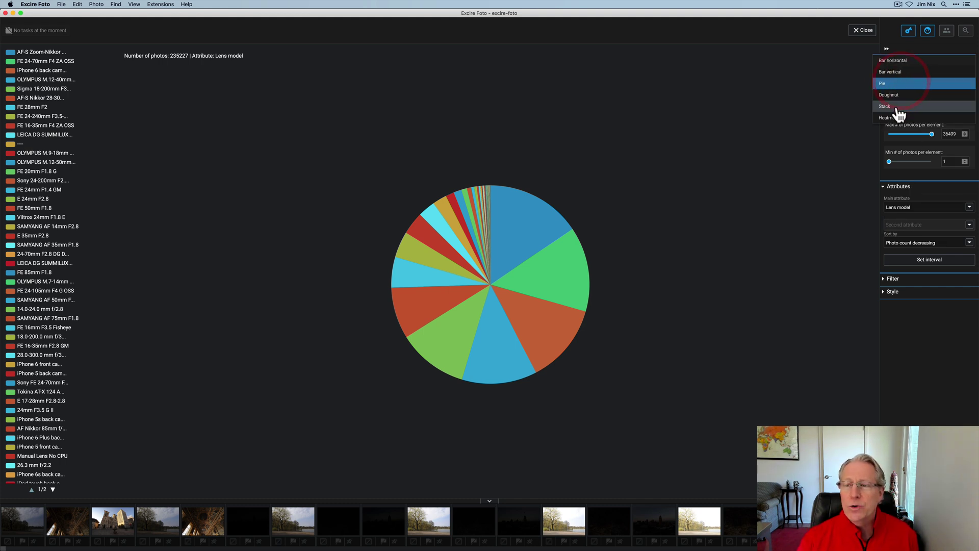
{"action": "left_click", "coordinate": [896, 118]}
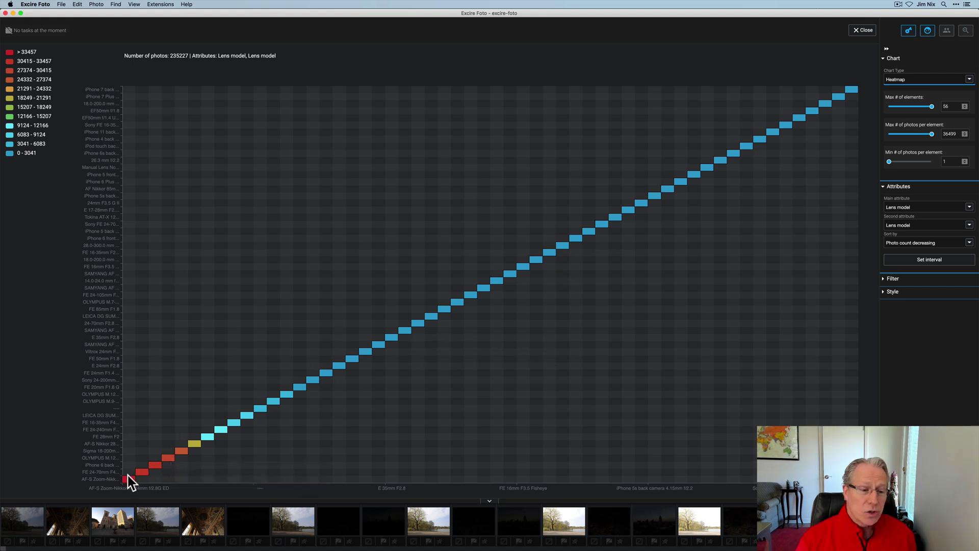
{"action": "mouse_move", "coordinate": [127, 484]}
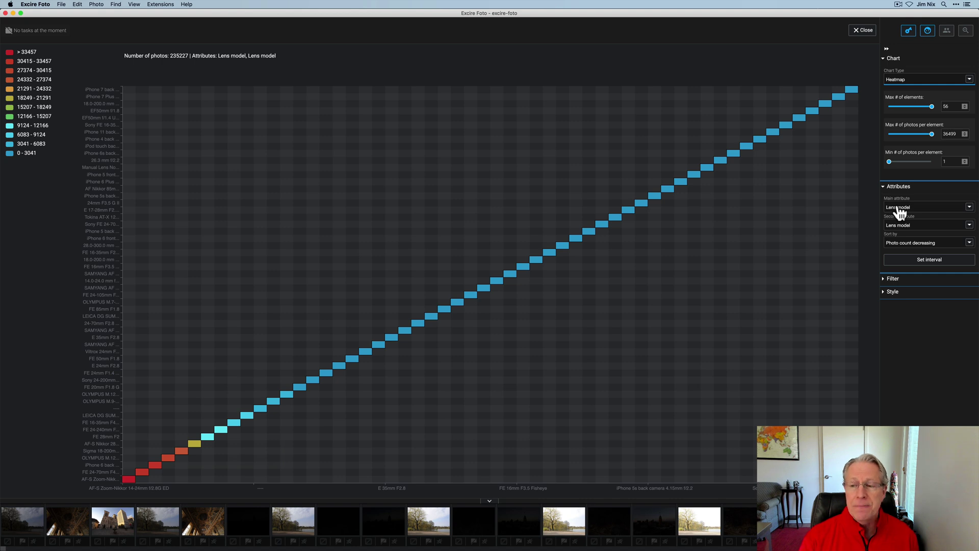
{"action": "left_click", "coordinate": [898, 209]}
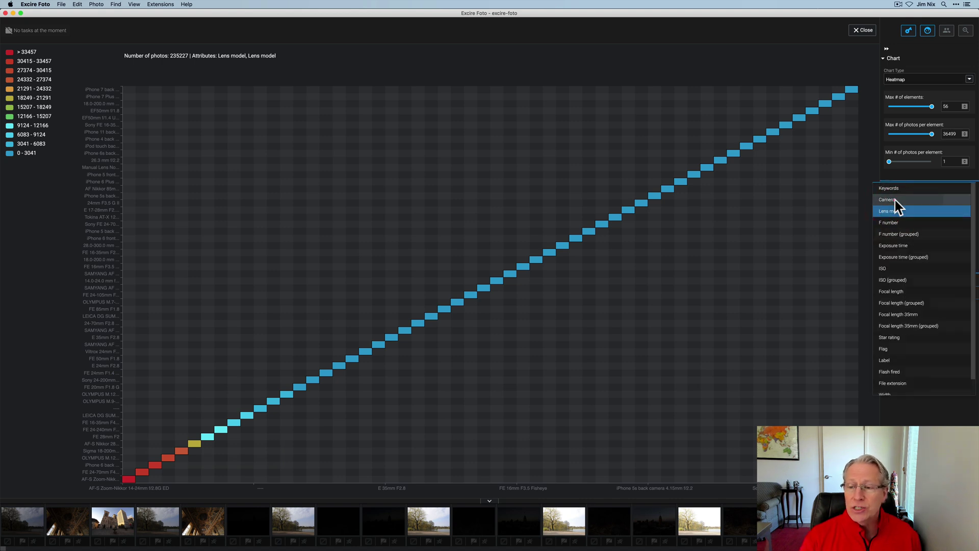
{"action": "left_click", "coordinate": [895, 200]}
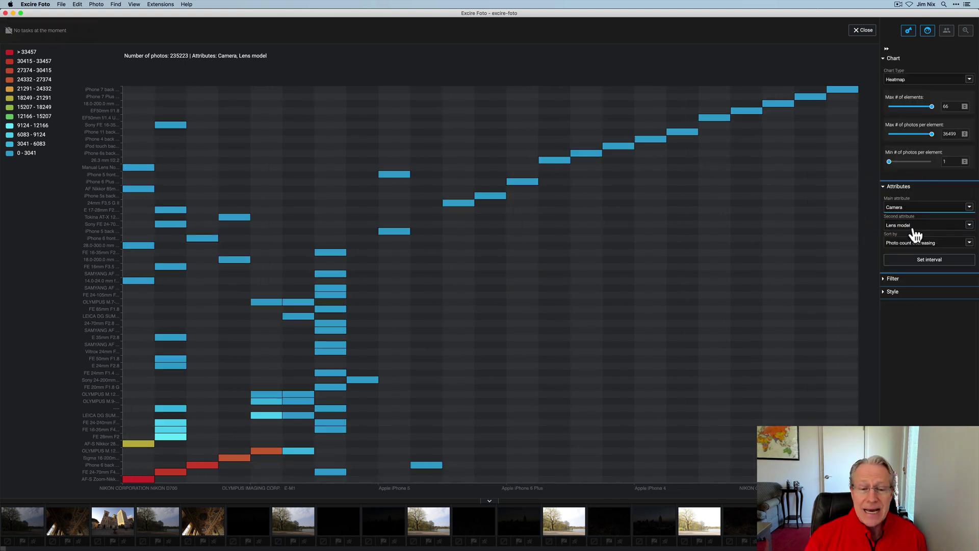
{"action": "mouse_move", "coordinate": [139, 482]}
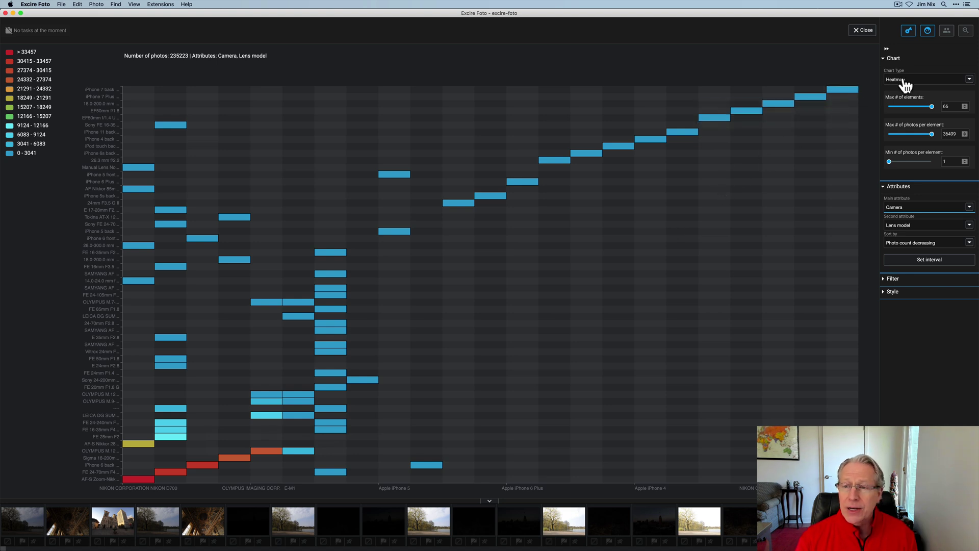
Step: Change the camera-versus-lens heatmap to a Stack chart and read the segment counts
{"action": "left_click", "coordinate": [908, 79]}
{"action": "left_click", "coordinate": [893, 140]}
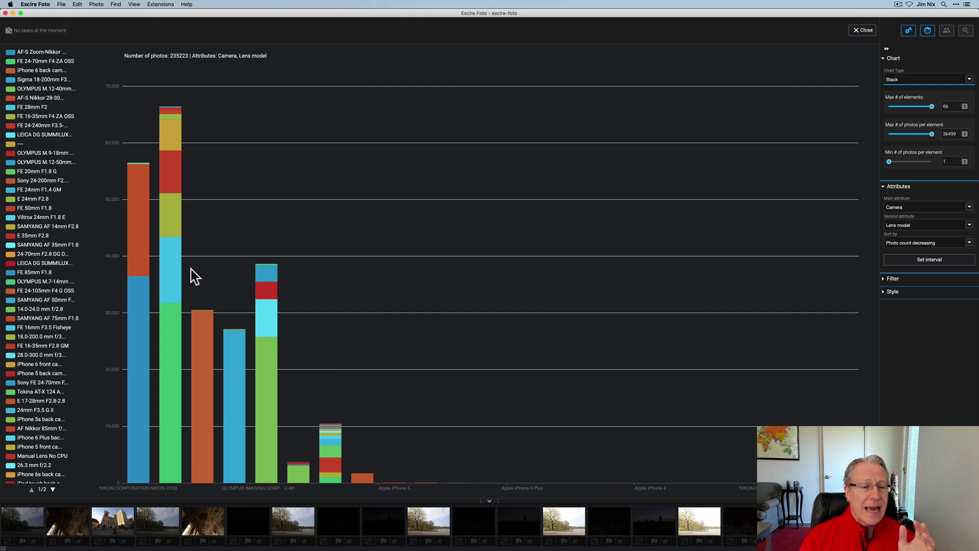
{"action": "mouse_move", "coordinate": [135, 397]}
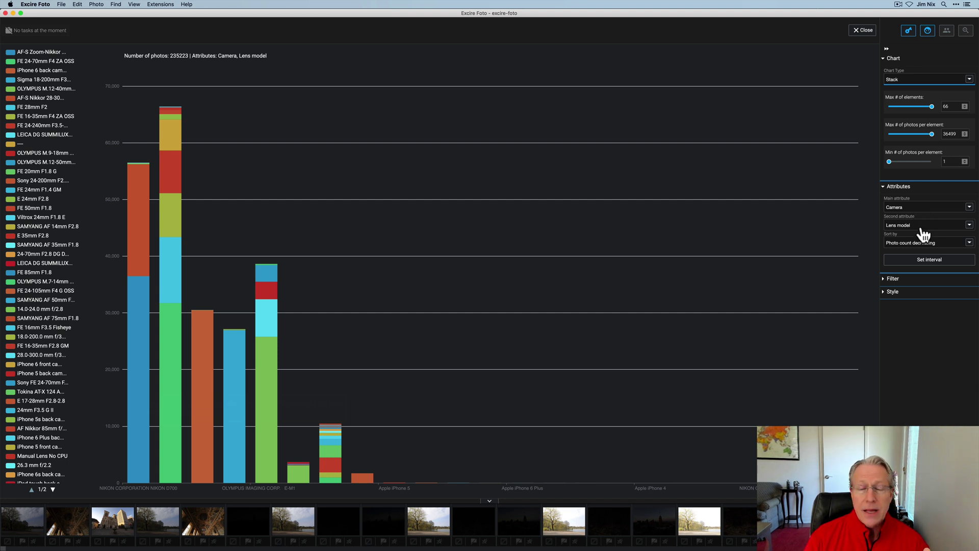
{"action": "mouse_move", "coordinate": [135, 275]}
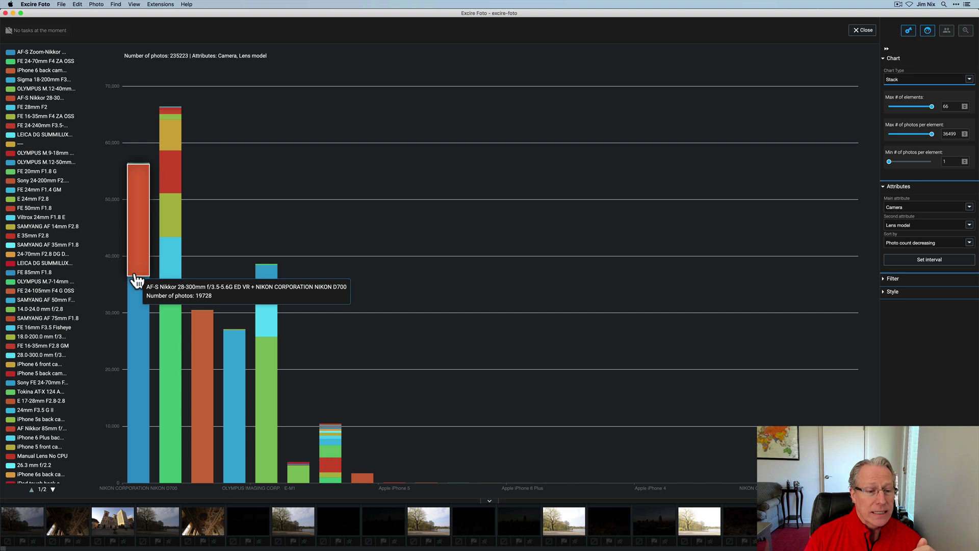
{"action": "mouse_move", "coordinate": [169, 439]}
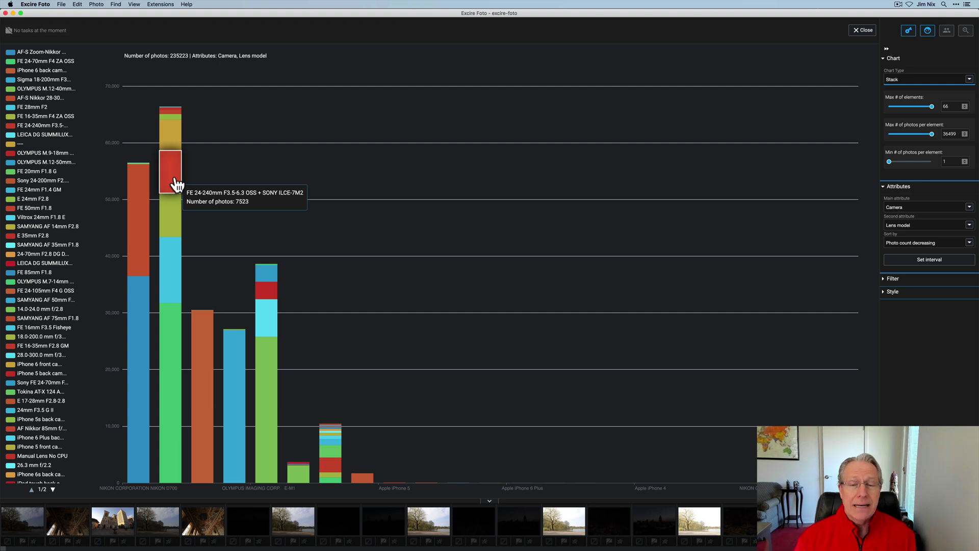
Step: Stack the bars with Lens model as main attribute and Focal length as second
{"action": "left_click", "coordinate": [907, 207]}
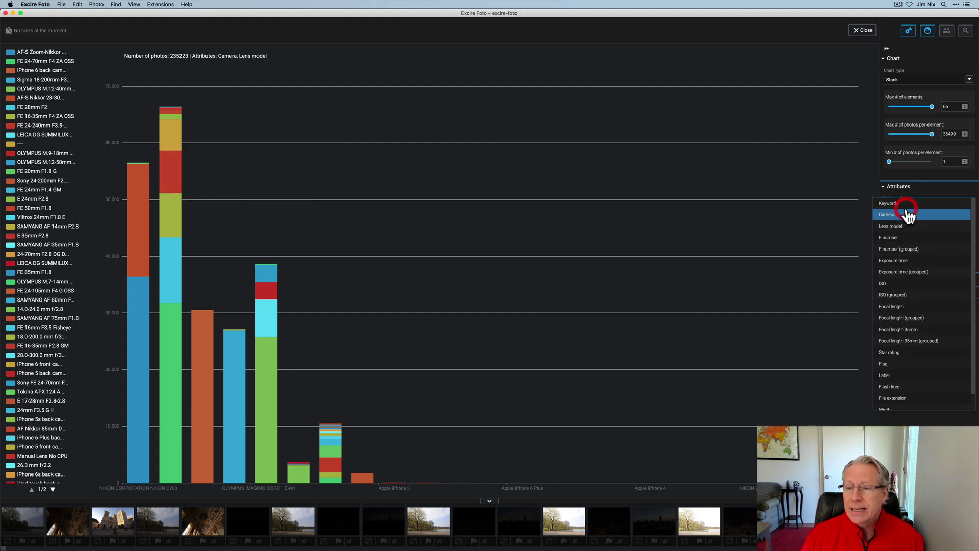
{"action": "left_click", "coordinate": [893, 226]}
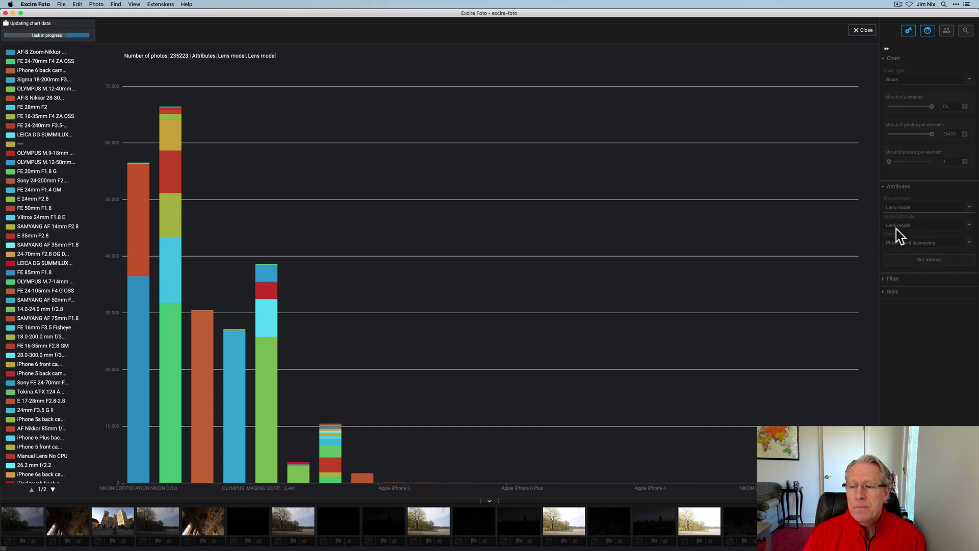
{"action": "left_click", "coordinate": [896, 227]}
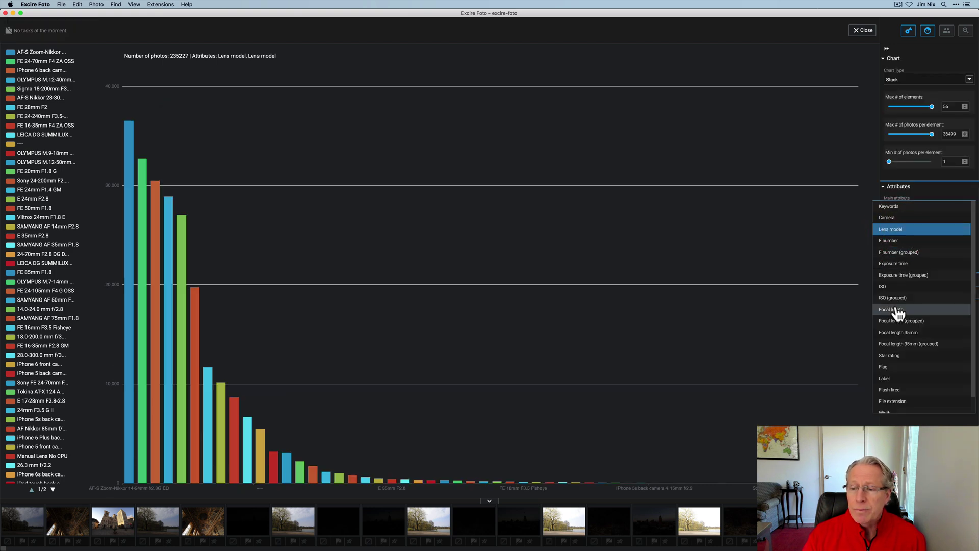
{"action": "left_click", "coordinate": [897, 310]}
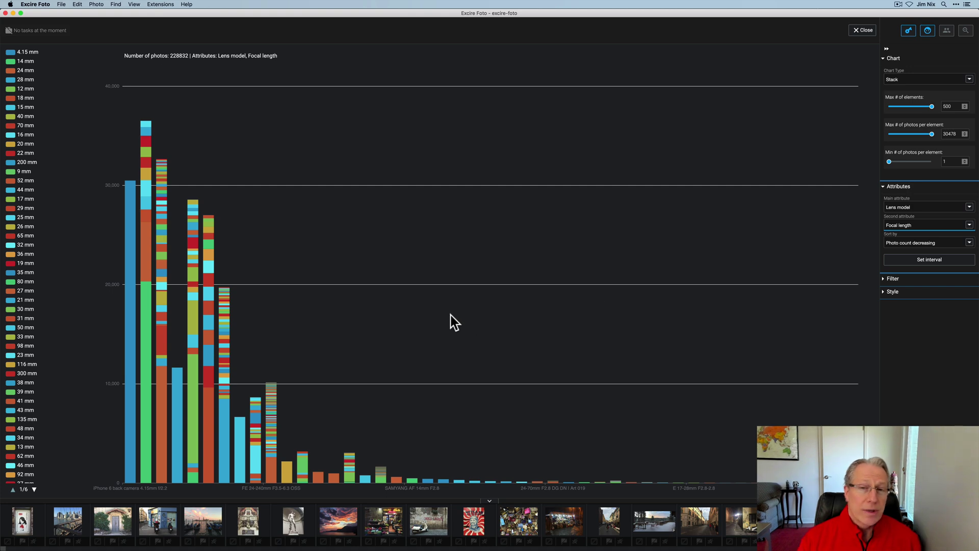
{"action": "mouse_move", "coordinate": [263, 462]}
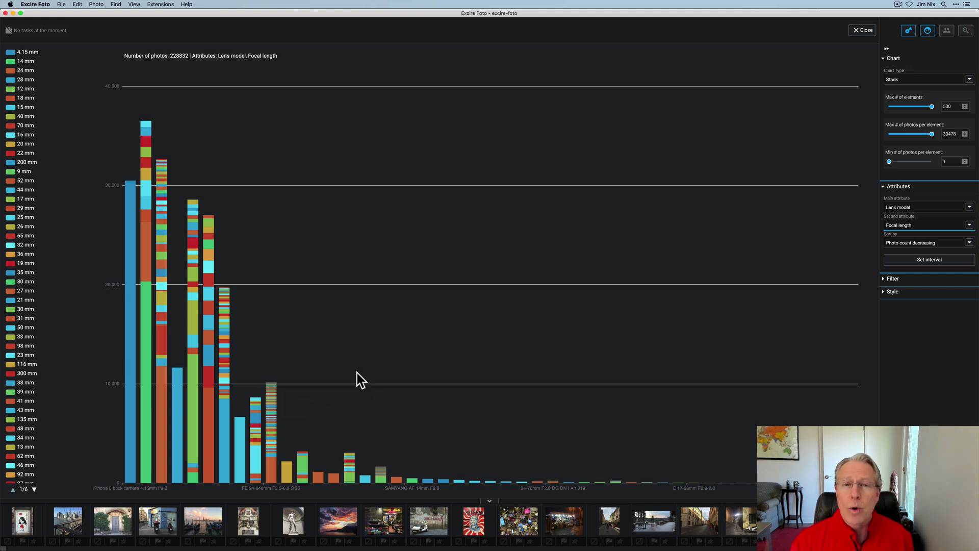
Step: Change the stacked chart's second attribute to F number
{"action": "key", "text": "Down"}
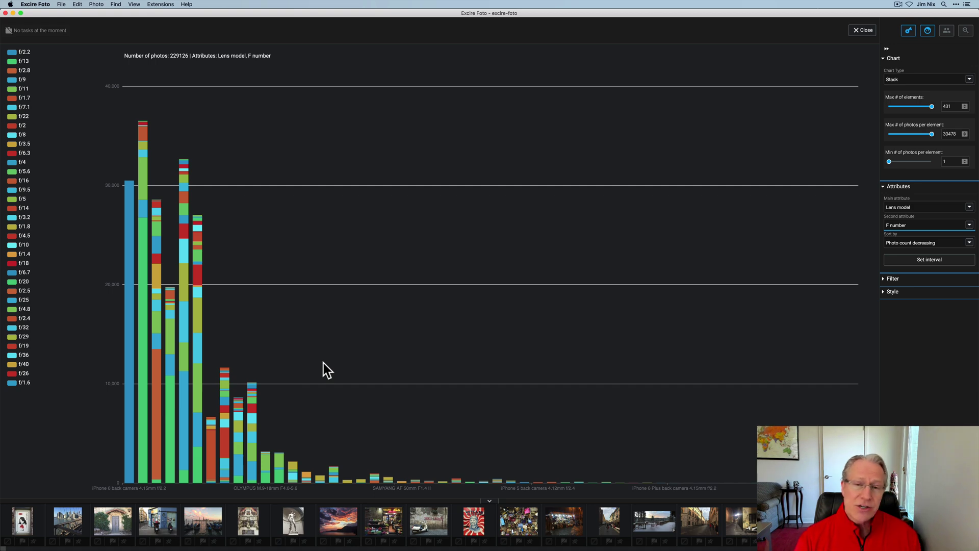
{"action": "left_click", "coordinate": [918, 225]}
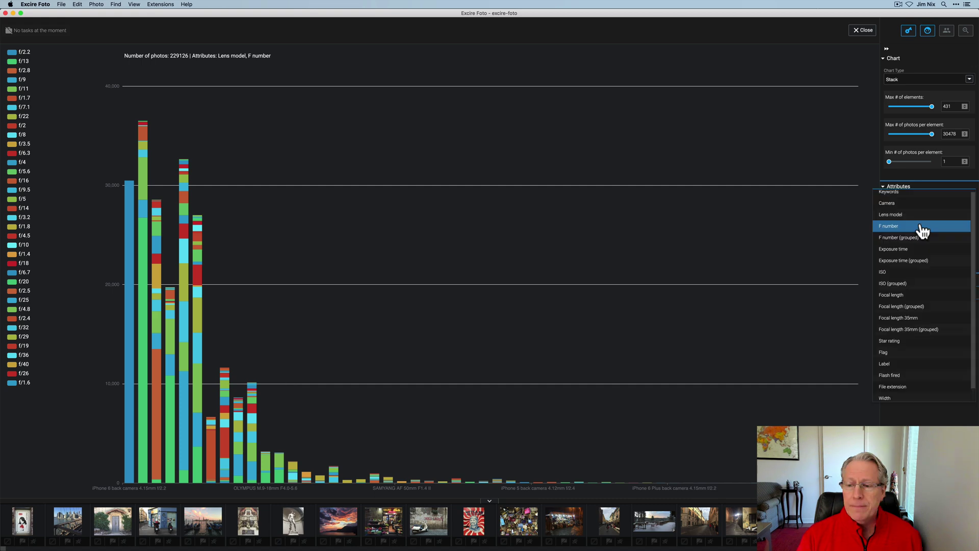
Step: Set the second attribute to Exposure time and inspect bar and legend counts
{"action": "left_click", "coordinate": [905, 320]}
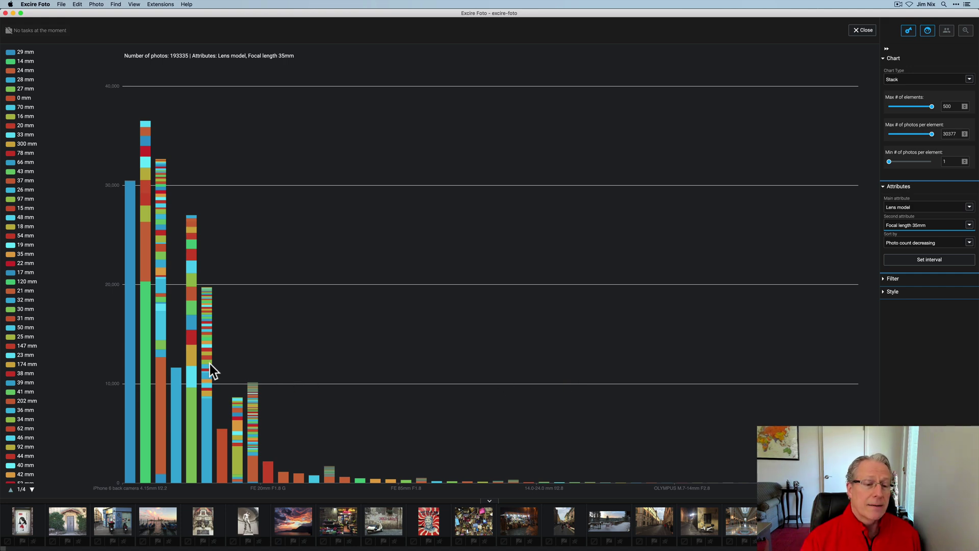
{"action": "mouse_move", "coordinate": [192, 372]}
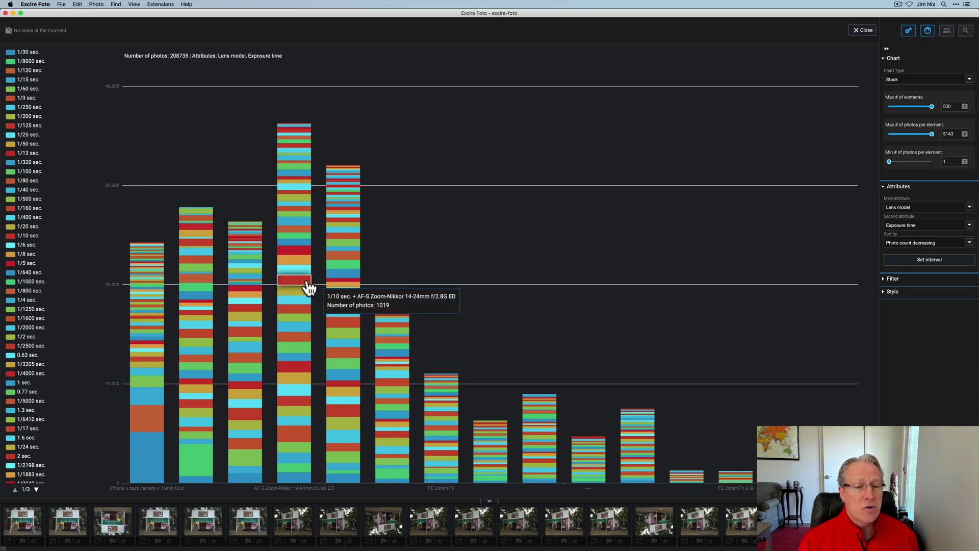
{"action": "mouse_move", "coordinate": [240, 388]}
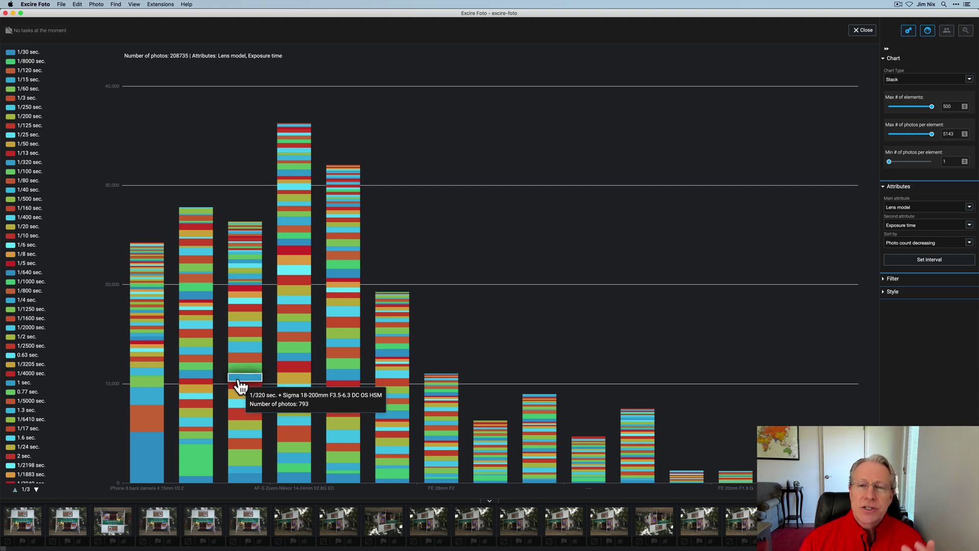
{"action": "mouse_move", "coordinate": [19, 247]}
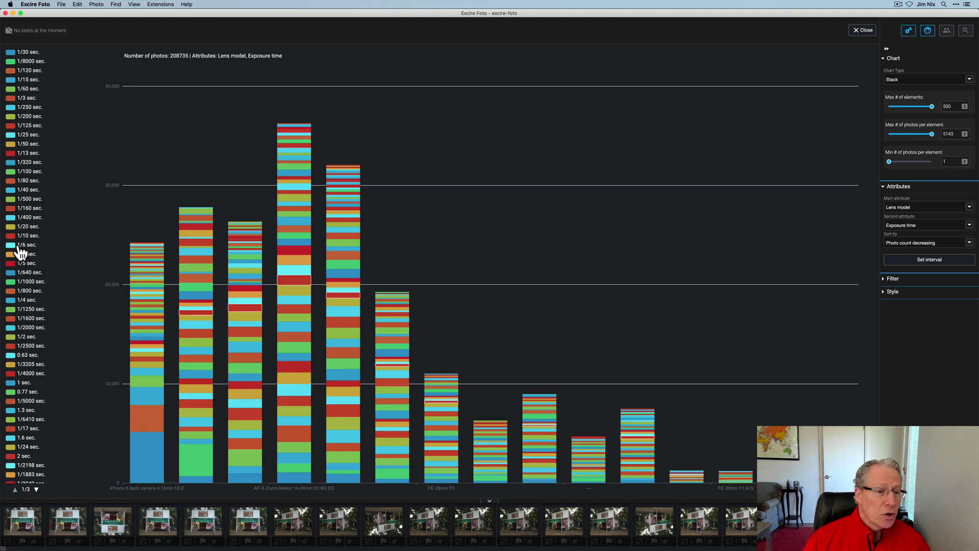
{"action": "mouse_move", "coordinate": [20, 439]}
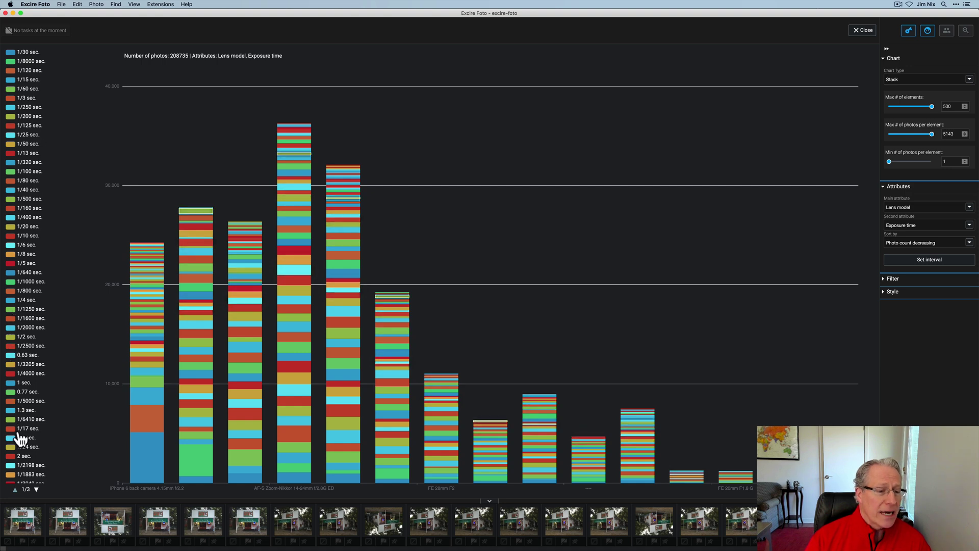
{"action": "mouse_move", "coordinate": [31, 329]}
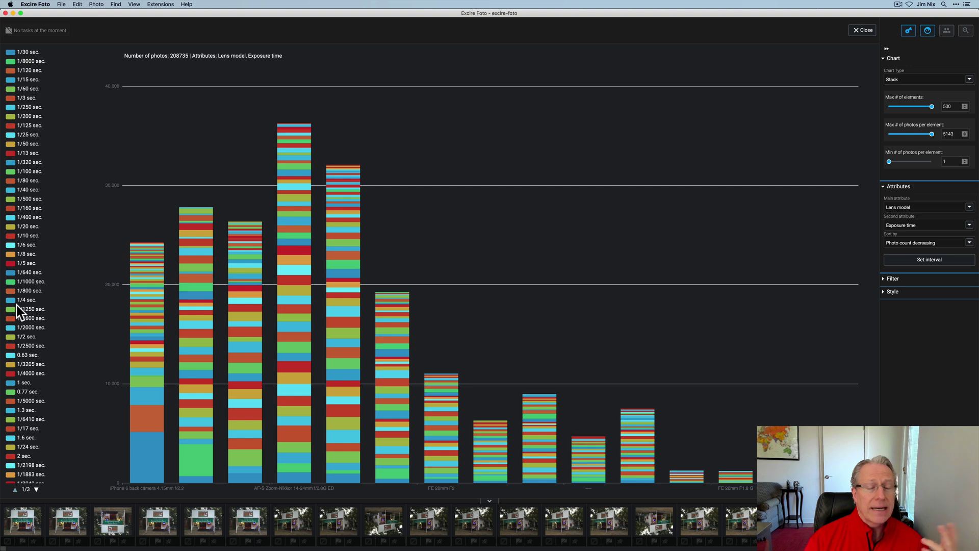
Step: Set Camera as the main attribute so bars split each camera by exposure time
{"action": "left_click", "coordinate": [897, 208]}
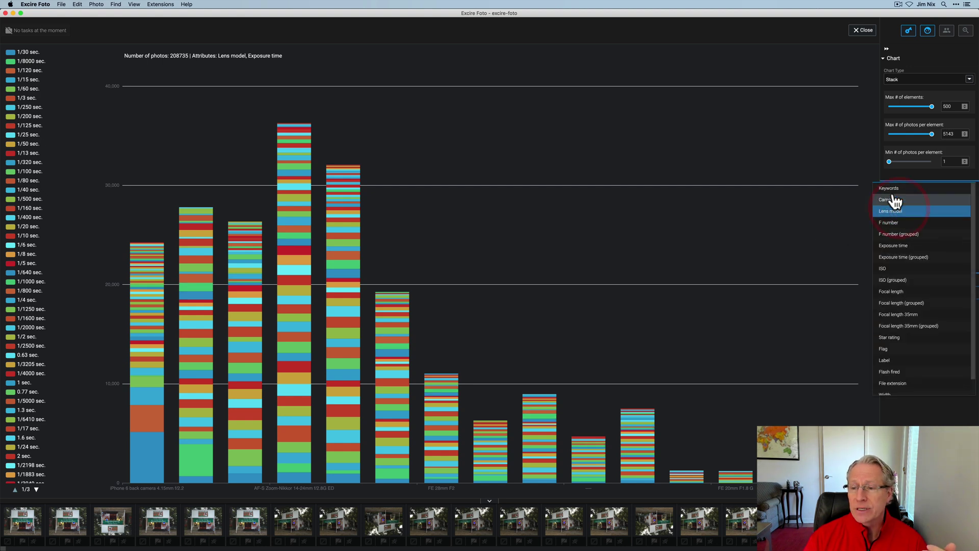
{"action": "left_click", "coordinate": [895, 200]}
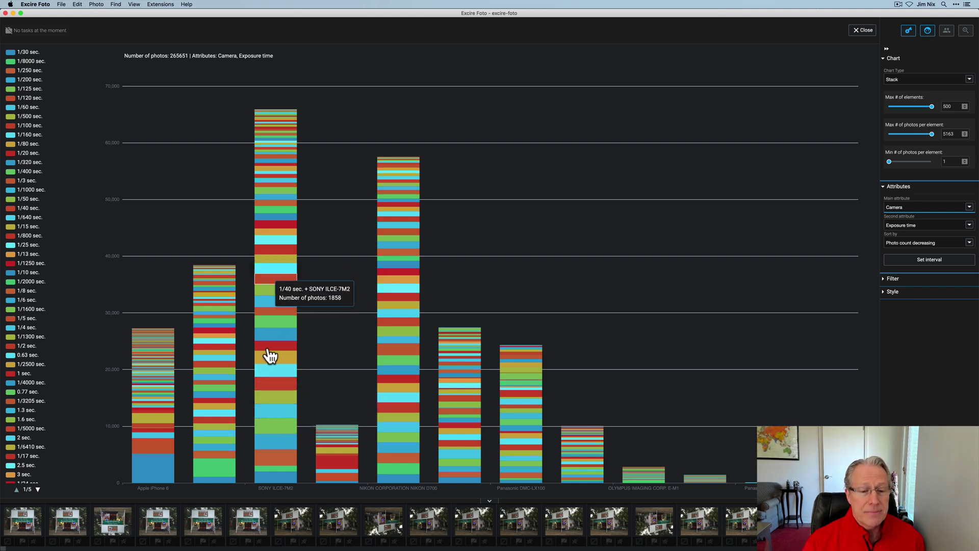
Step: Show the SONY ILCE-7M2 photos taken at 25 sec in the filmstrip and browse them
{"action": "left_click", "coordinate": [278, 118]}
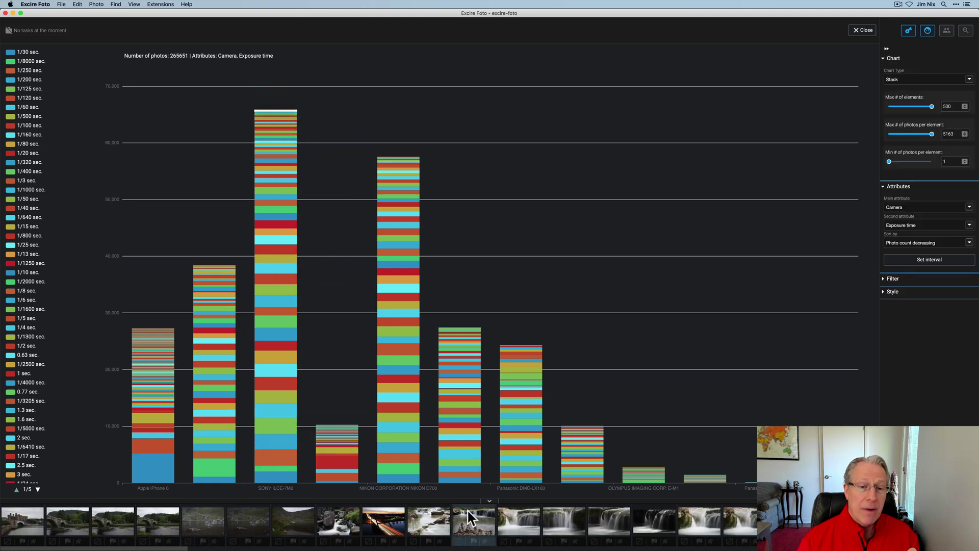
{"action": "scroll", "coordinate": [591, 536], "scroll_direction": "right", "scroll_amount": 3}
{"action": "scroll", "coordinate": [592, 531], "scroll_direction": "left", "scroll_amount": 3}
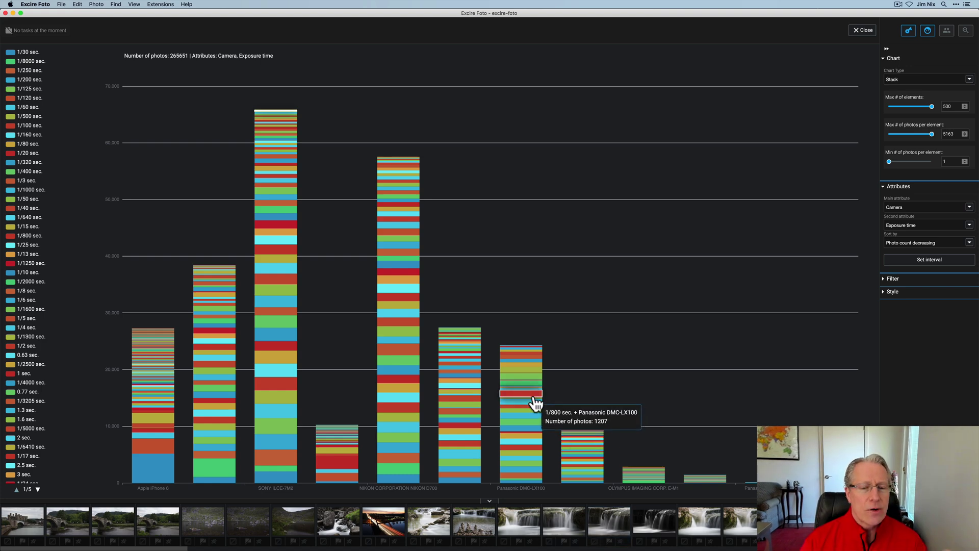
{"action": "mouse_move", "coordinate": [281, 231]}
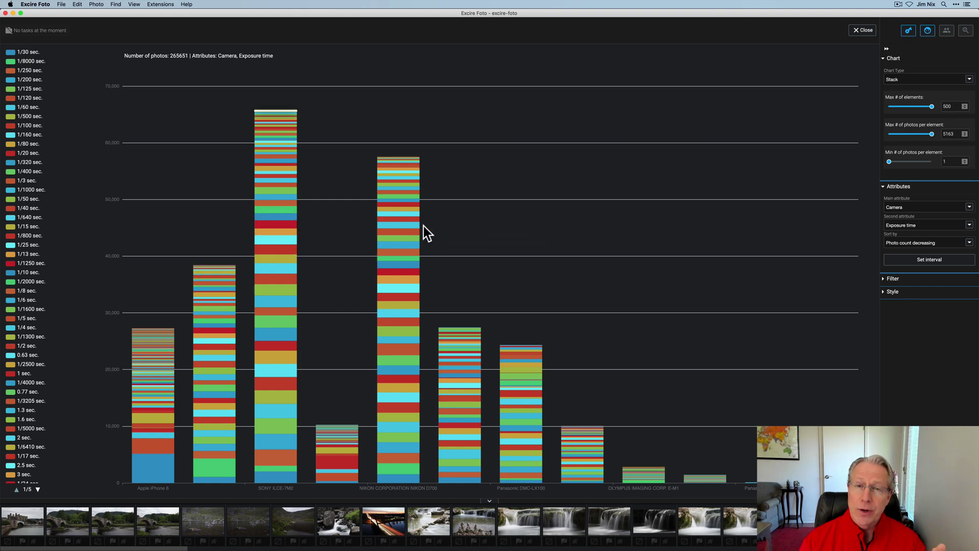
Step: Expand the Filter section and set the Second attribute to Keywords
{"action": "left_click", "coordinate": [894, 278]}
{"action": "scroll", "coordinate": [898, 302], "scroll_direction": "down", "scroll_amount": 3}
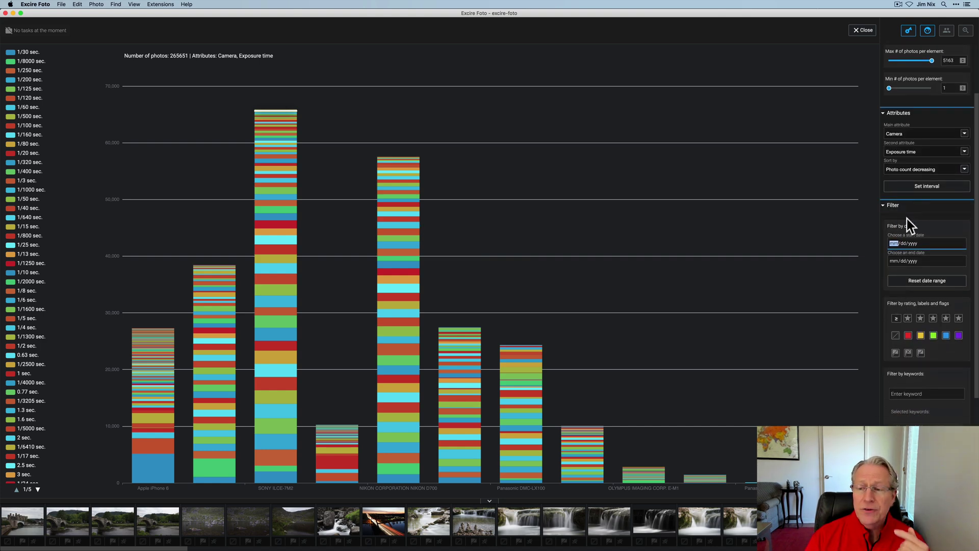
{"action": "scroll", "coordinate": [901, 249], "scroll_direction": "down", "scroll_amount": 2}
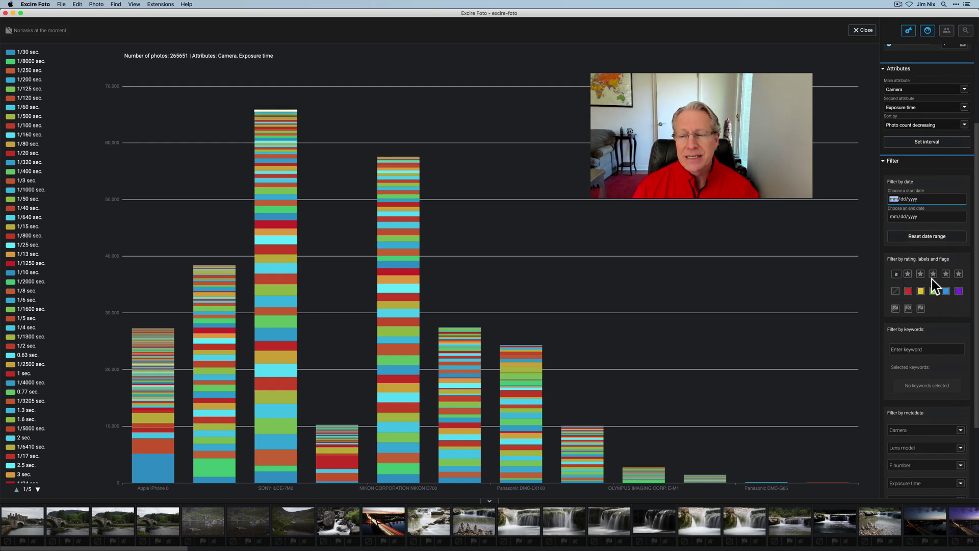
{"action": "scroll", "coordinate": [931, 279], "scroll_direction": "down", "scroll_amount": 2}
{"action": "scroll", "coordinate": [932, 280], "scroll_direction": "down", "scroll_amount": 2}
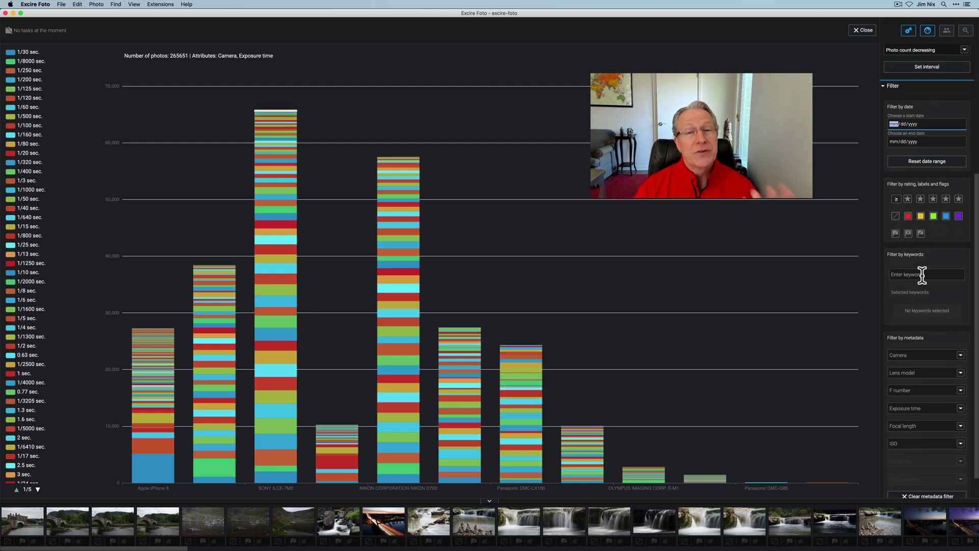
{"action": "scroll", "coordinate": [923, 275], "scroll_direction": "up", "scroll_amount": 10}
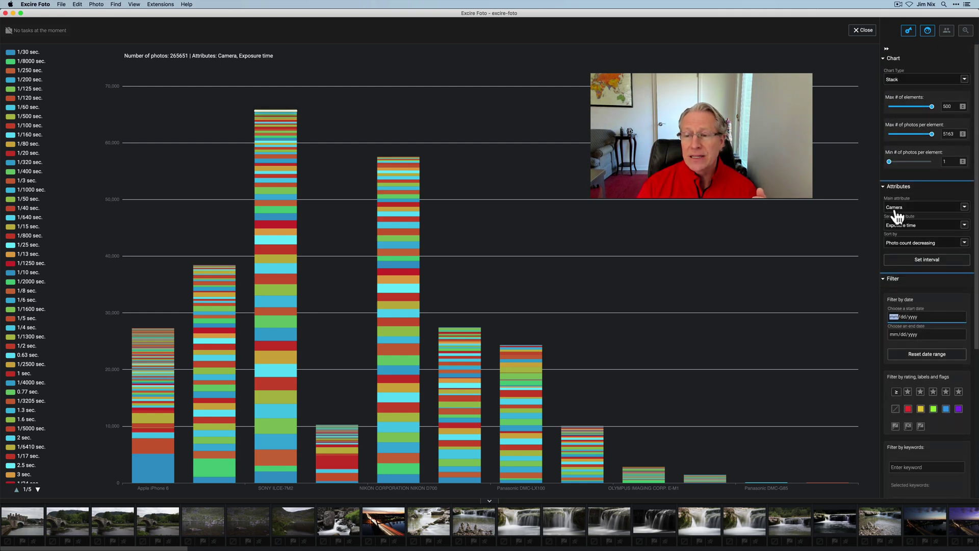
{"action": "left_click", "coordinate": [906, 225]}
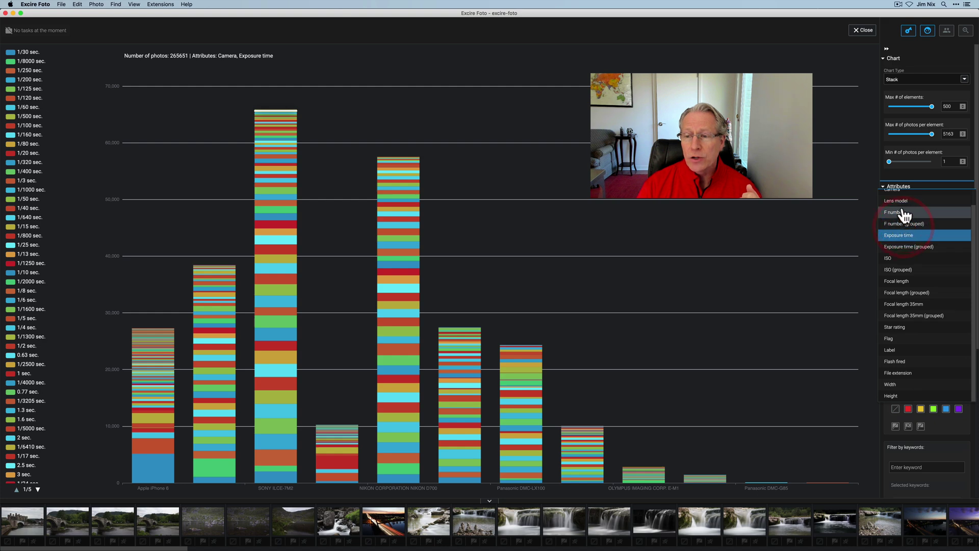
{"action": "left_click", "coordinate": [898, 194]}
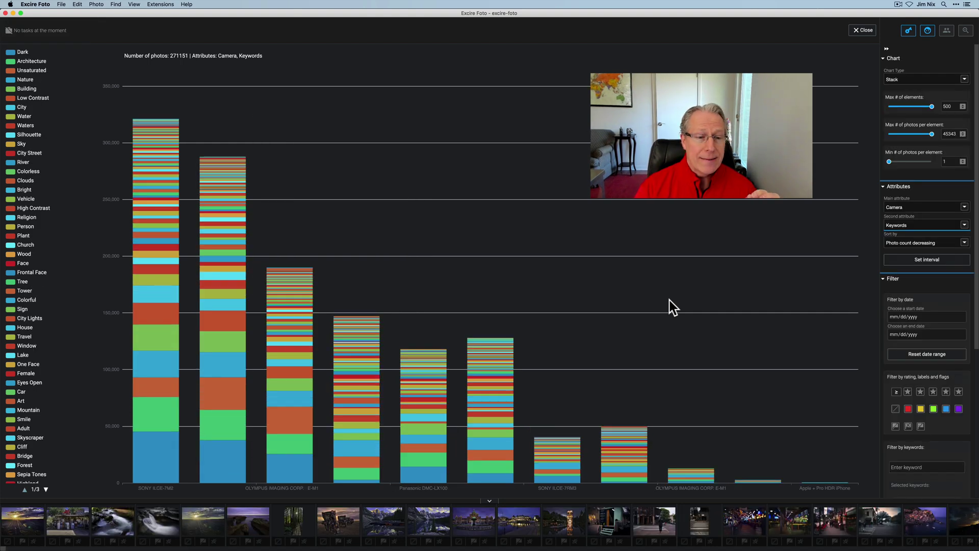
{"action": "mouse_move", "coordinate": [213, 312]}
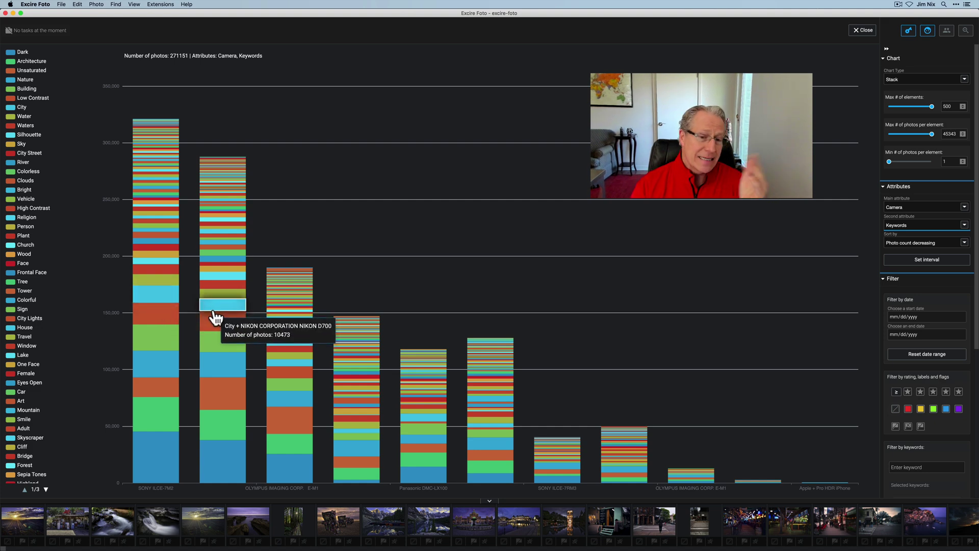
{"action": "mouse_move", "coordinate": [218, 344]}
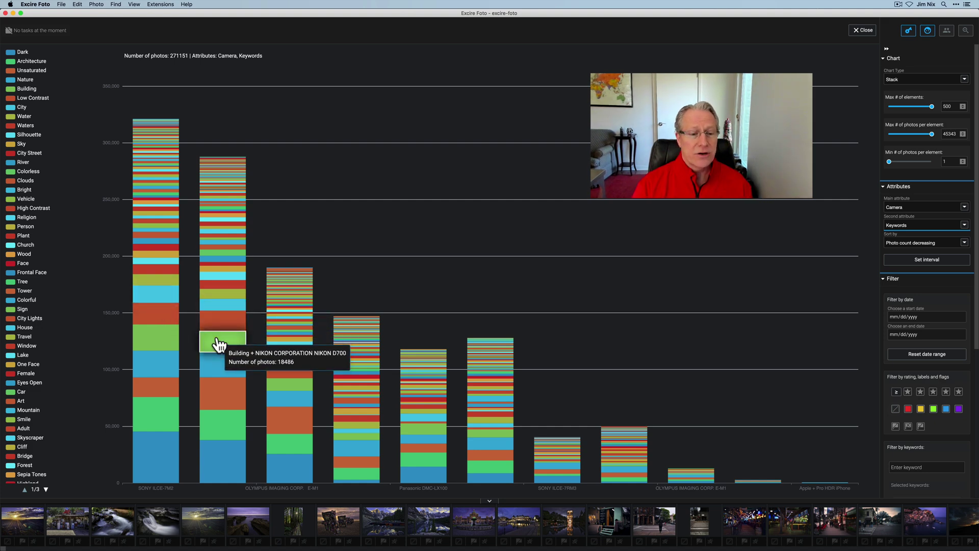
{"action": "mouse_move", "coordinate": [222, 418]}
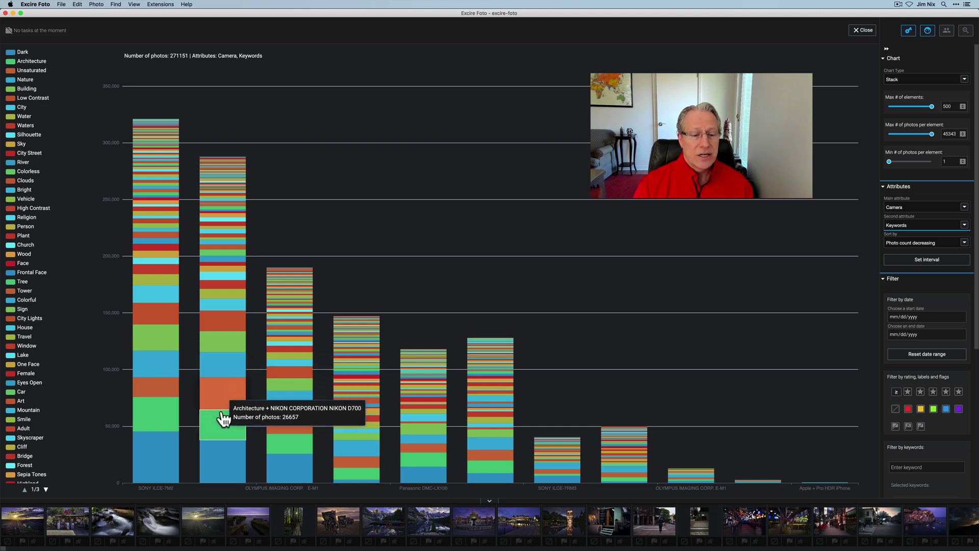
{"action": "mouse_move", "coordinate": [225, 466]}
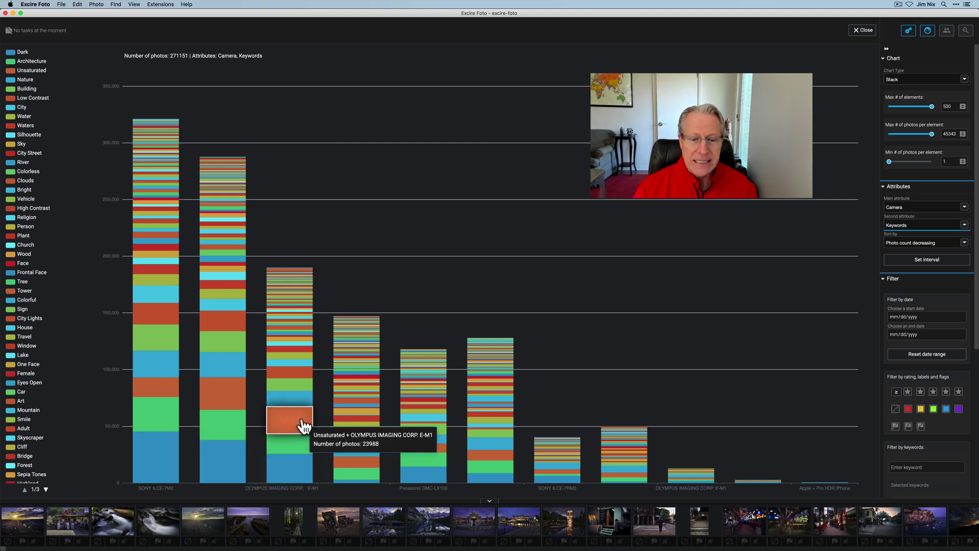
{"action": "scroll", "coordinate": [892, 372], "scroll_direction": "down", "scroll_amount": 8}
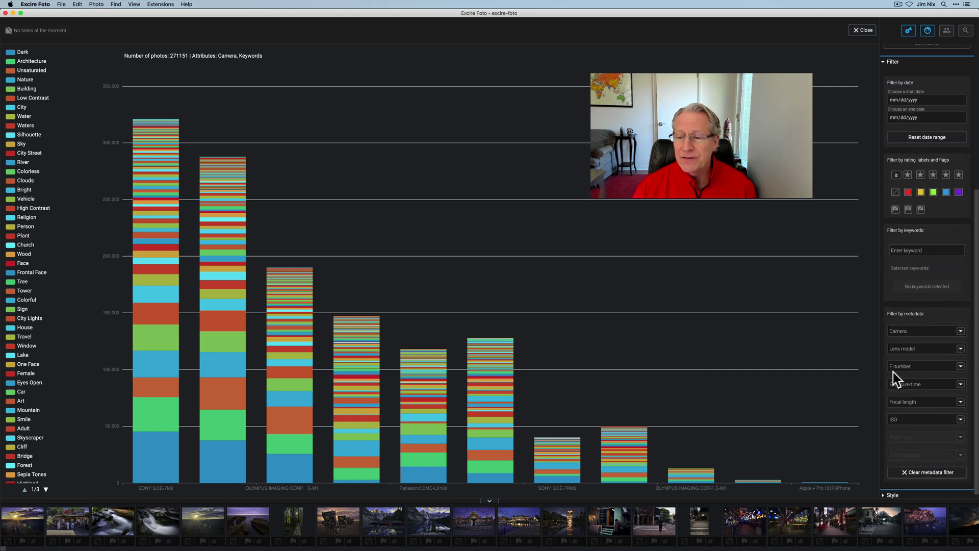
Step: Collapse the Filter section, then expand and collapse the Style export options
{"action": "scroll", "coordinate": [892, 372], "scroll_direction": "up", "scroll_amount": 5}
{"action": "left_click", "coordinate": [884, 158]}
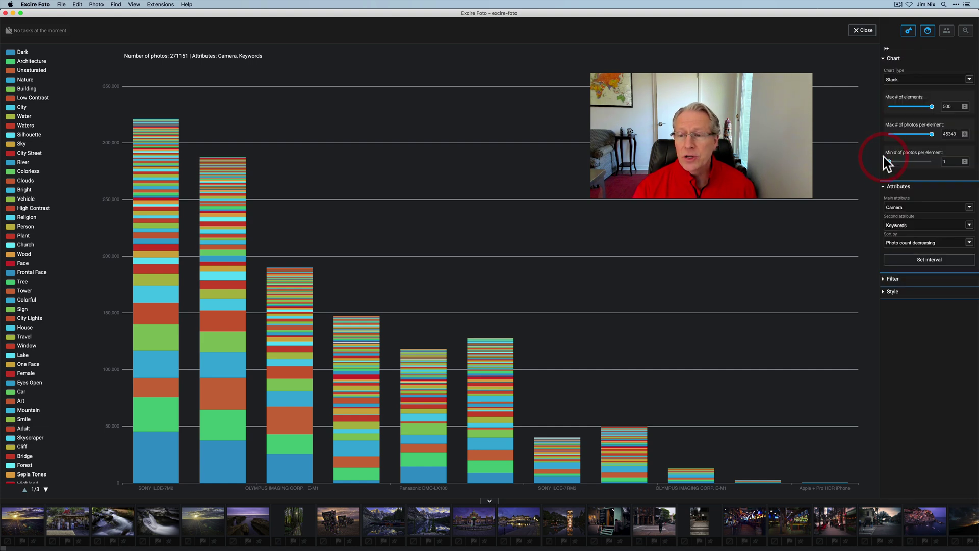
{"action": "left_click", "coordinate": [891, 291]}
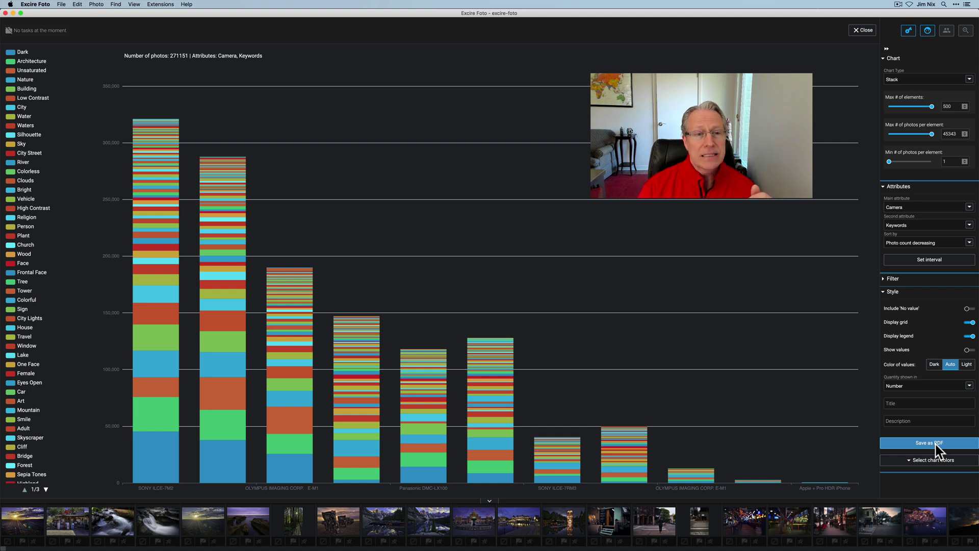
{"action": "left_click", "coordinate": [890, 292]}
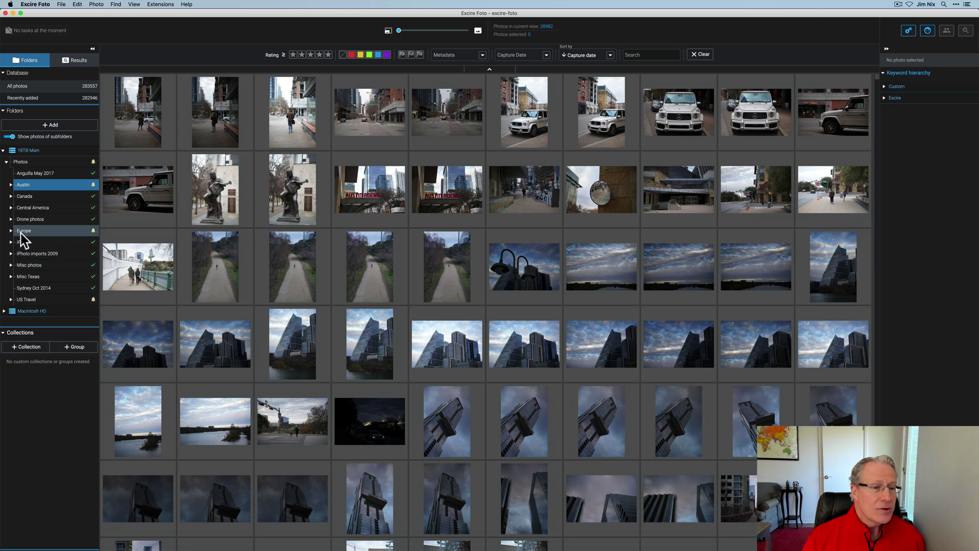
Step: Select the Europe folder and run Extensions > Analytics > Open Analytics for current view
{"action": "left_click", "coordinate": [22, 233]}
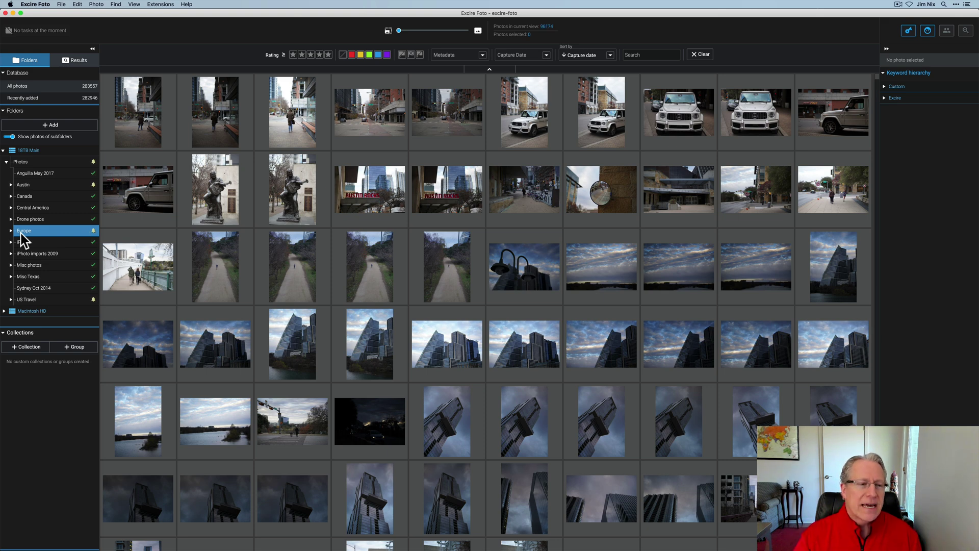
{"action": "mouse_move", "coordinate": [23, 239]}
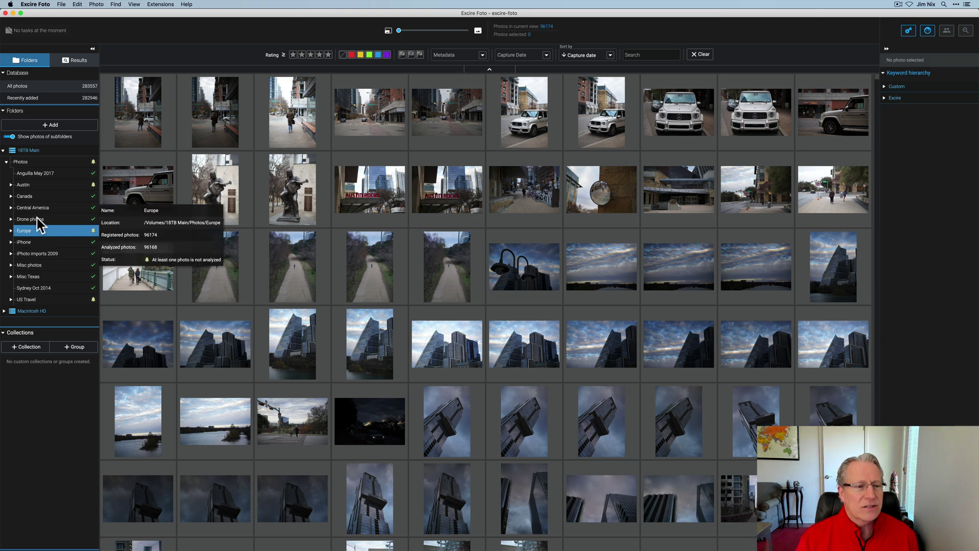
{"action": "left_click", "coordinate": [160, 4]}
{"action": "mouse_move", "coordinate": [162, 21]}
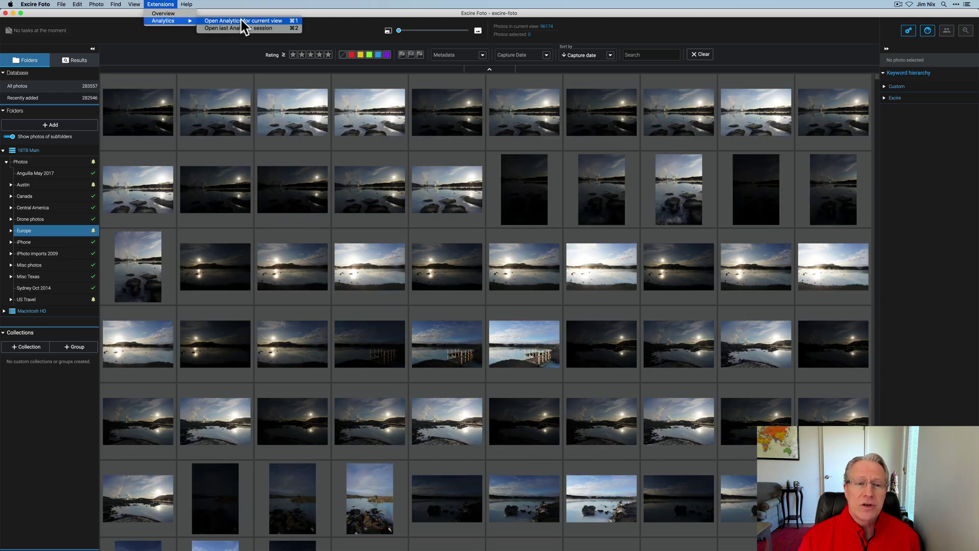
{"action": "left_click", "coordinate": [241, 20]}
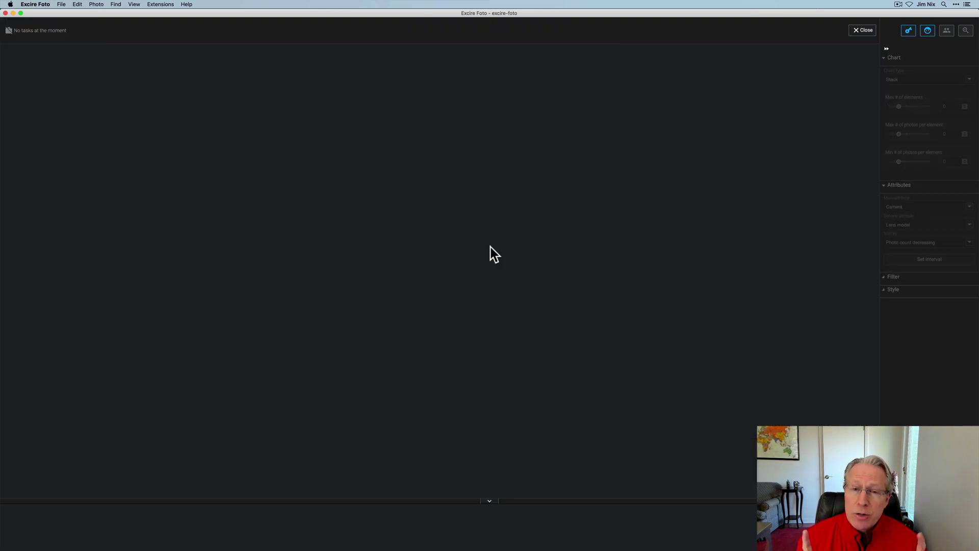
Step: Set Main attribute to Lens model and Second attribute to Focal length 35mm
{"action": "left_click", "coordinate": [897, 228]}
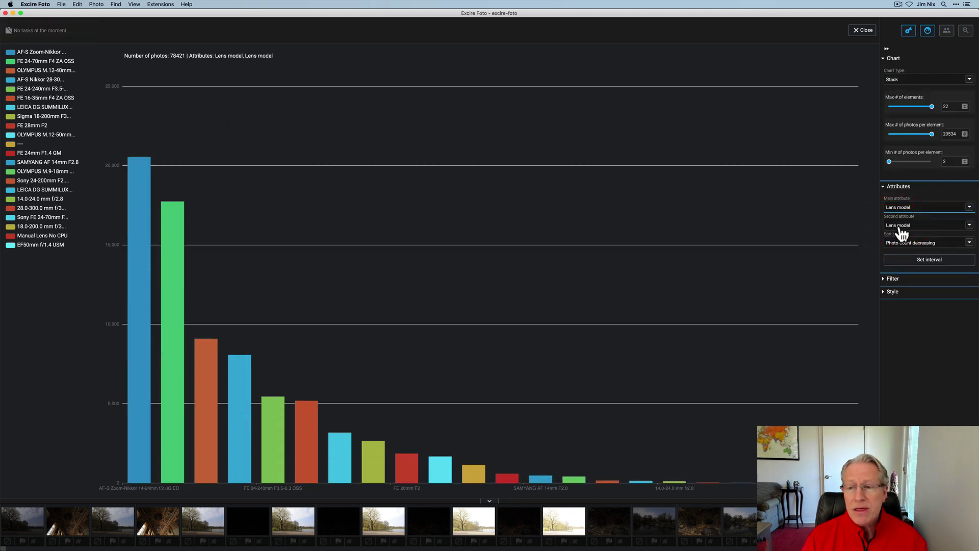
{"action": "left_click", "coordinate": [918, 226]}
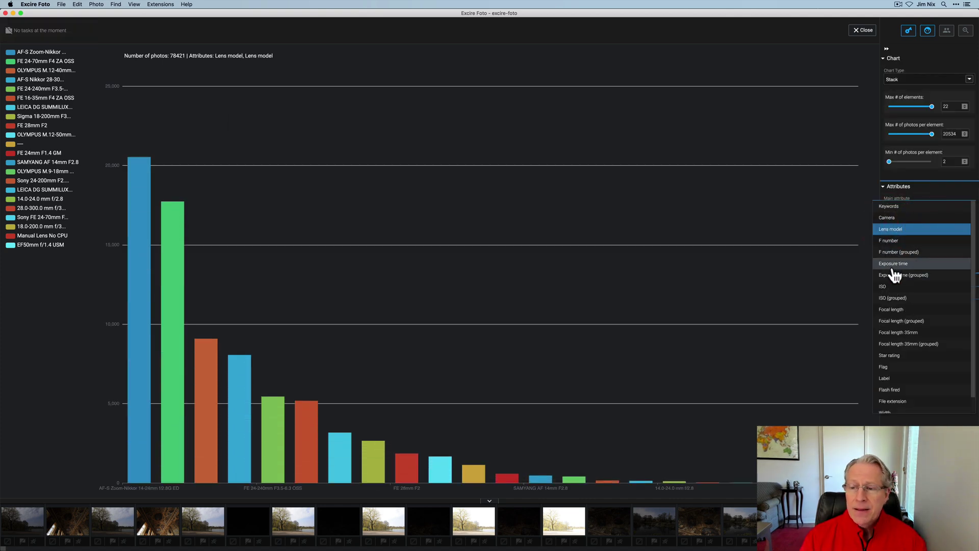
{"action": "left_click", "coordinate": [899, 332]}
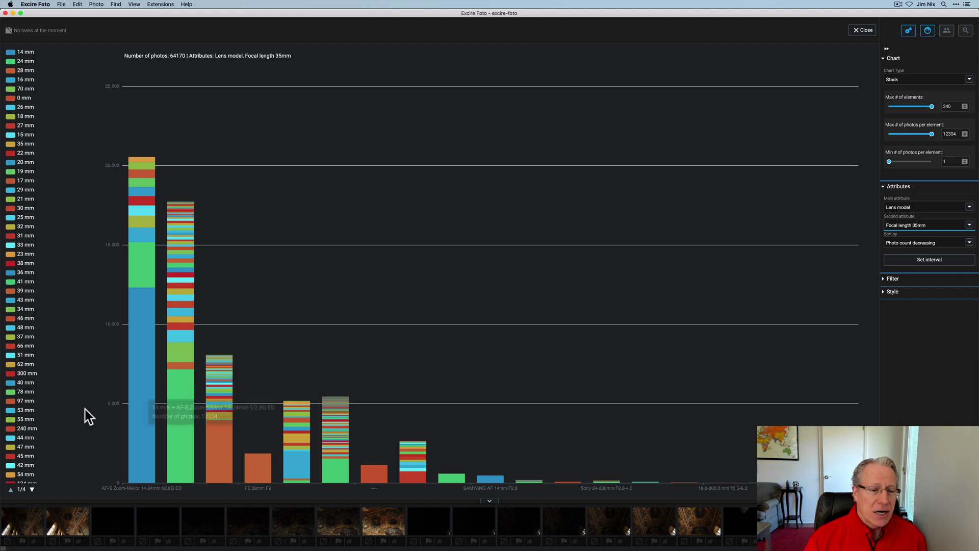
Step: Read the photo counts of individual stacked bar segments in the Europe chart
{"action": "mouse_move", "coordinate": [135, 386]}
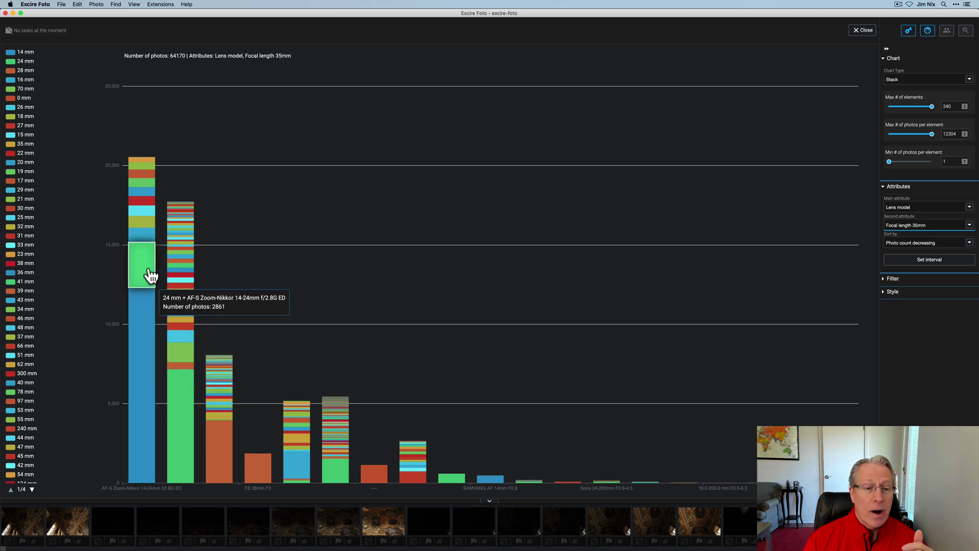
{"action": "mouse_move", "coordinate": [144, 240]}
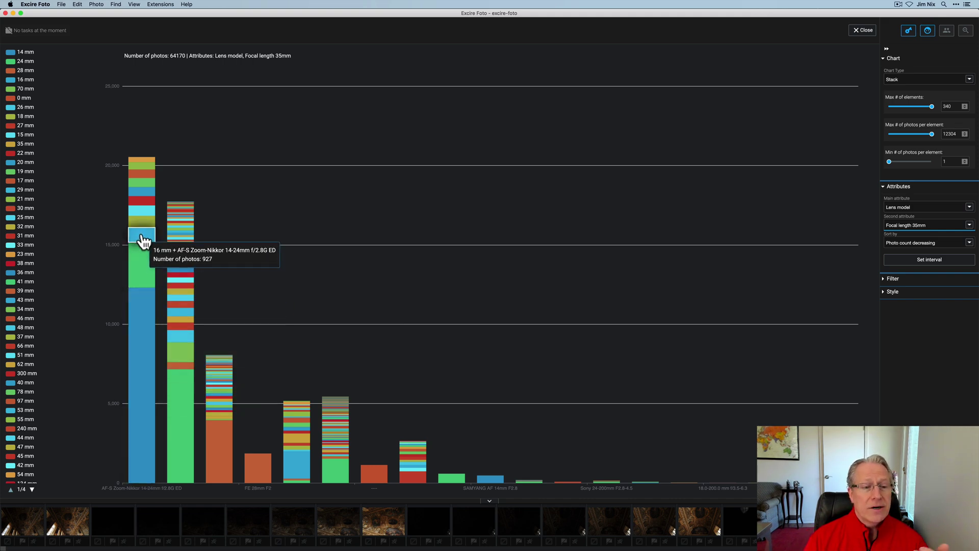
{"action": "mouse_move", "coordinate": [147, 219]}
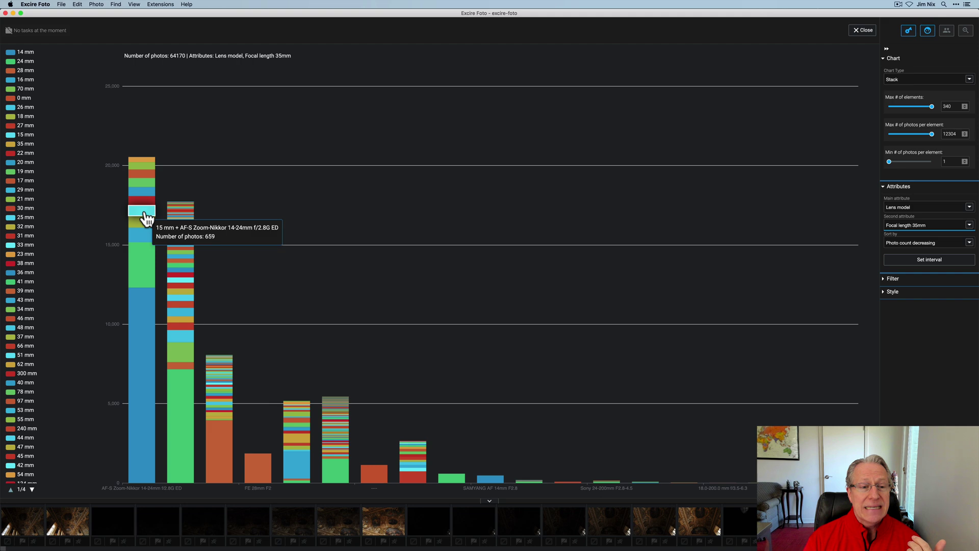
{"action": "mouse_move", "coordinate": [147, 199]}
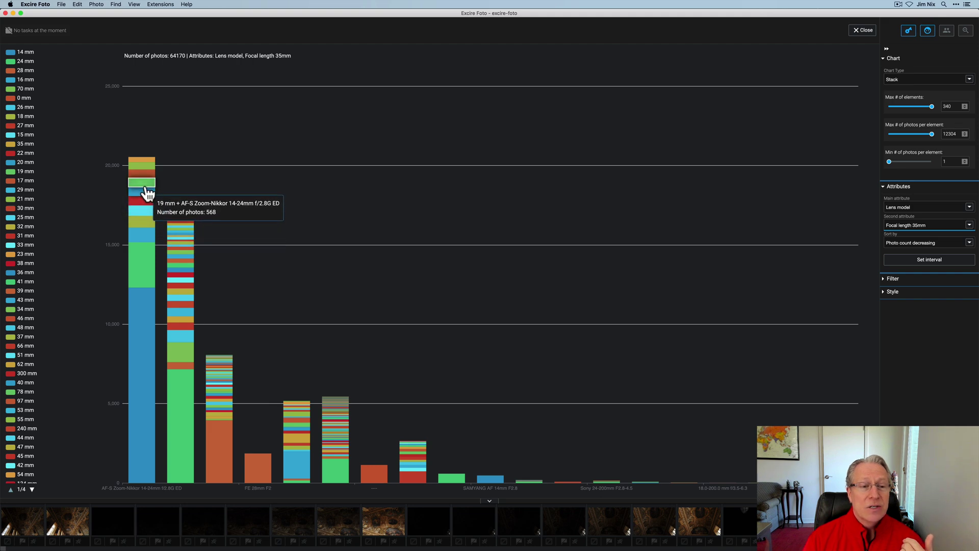
{"action": "mouse_move", "coordinate": [147, 180]}
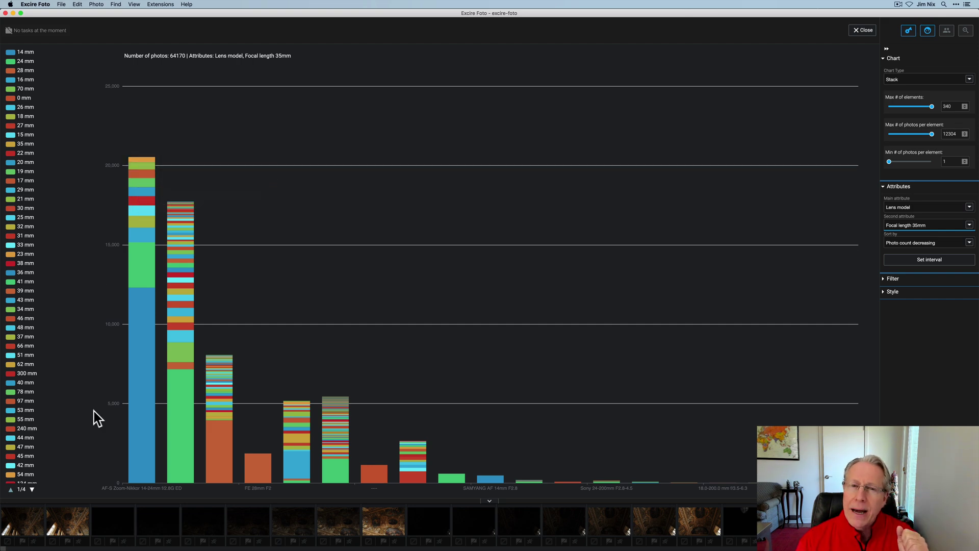
{"action": "mouse_move", "coordinate": [220, 449]}
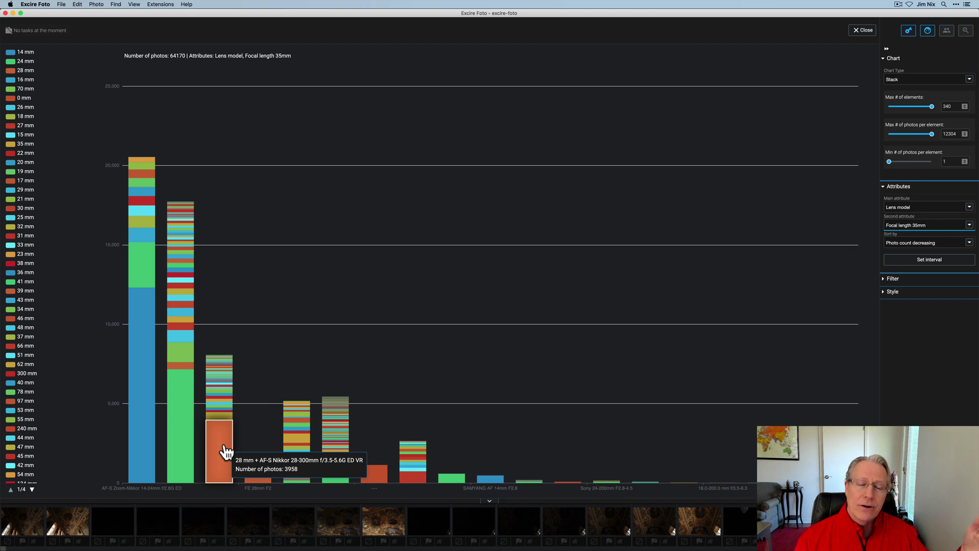
{"action": "mouse_move", "coordinate": [143, 432]}
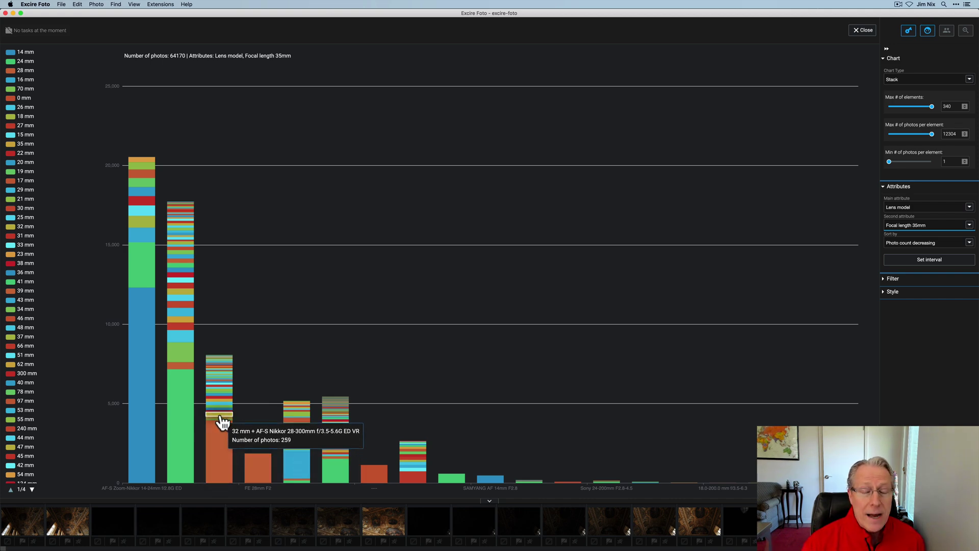
{"action": "mouse_move", "coordinate": [223, 425]}
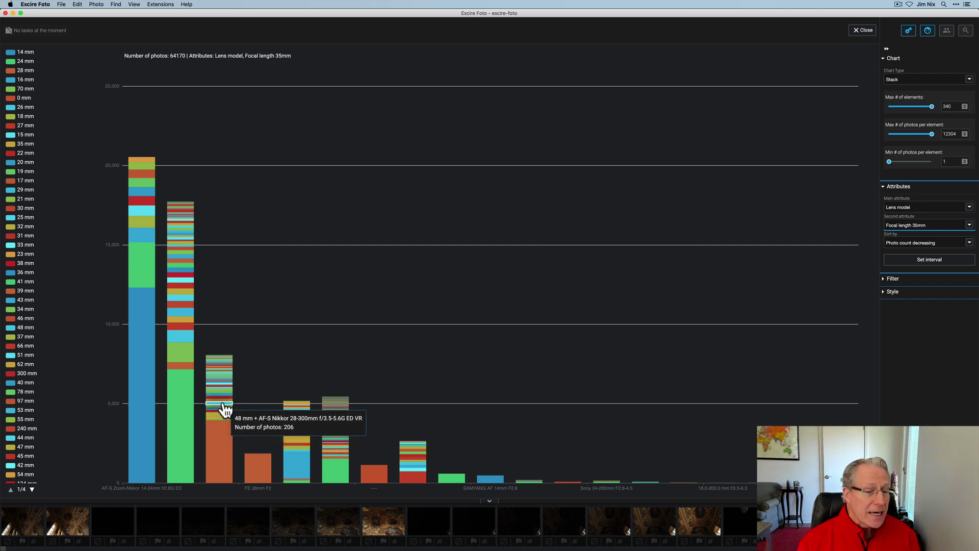
{"action": "mouse_move", "coordinate": [225, 393]}
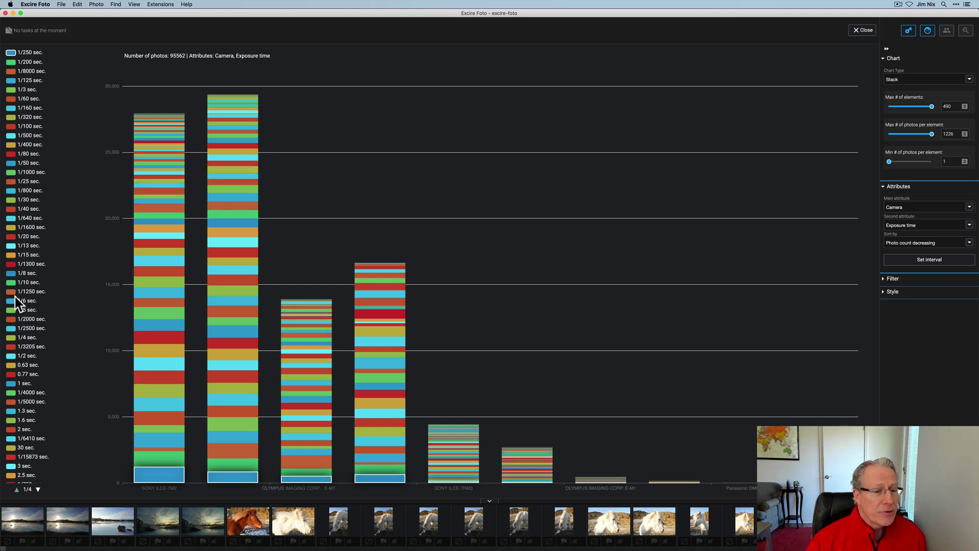
Step: List photos at 1, 2, 25, 121 and 122 sec., then SONY ILCE-7M2 at 1/250 sec
{"action": "left_click", "coordinate": [11, 384]}
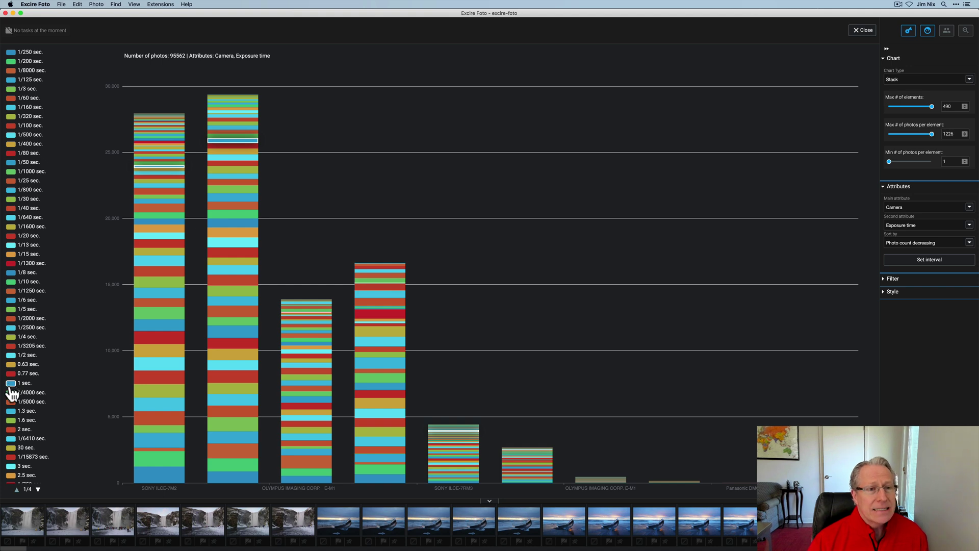
{"action": "left_click", "coordinate": [11, 431]}
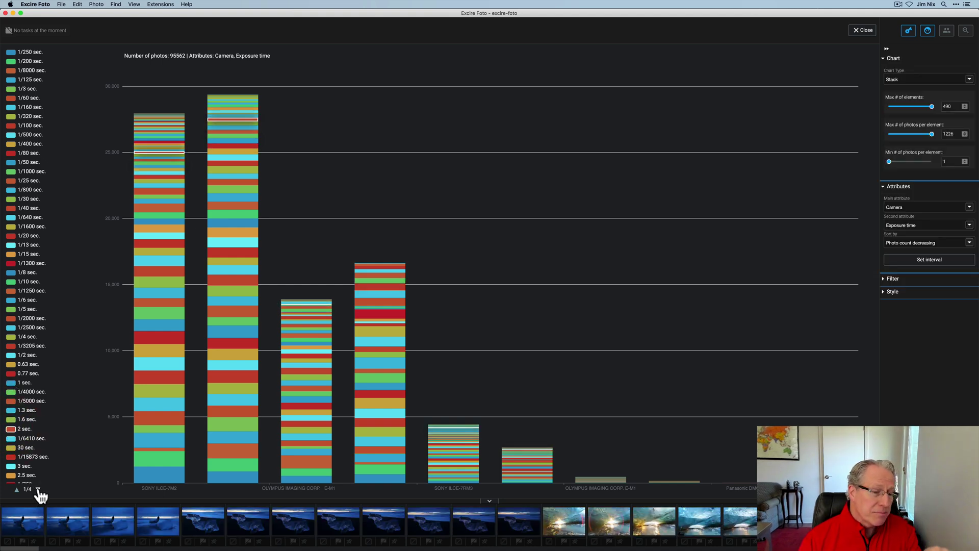
{"action": "left_click", "coordinate": [38, 490]}
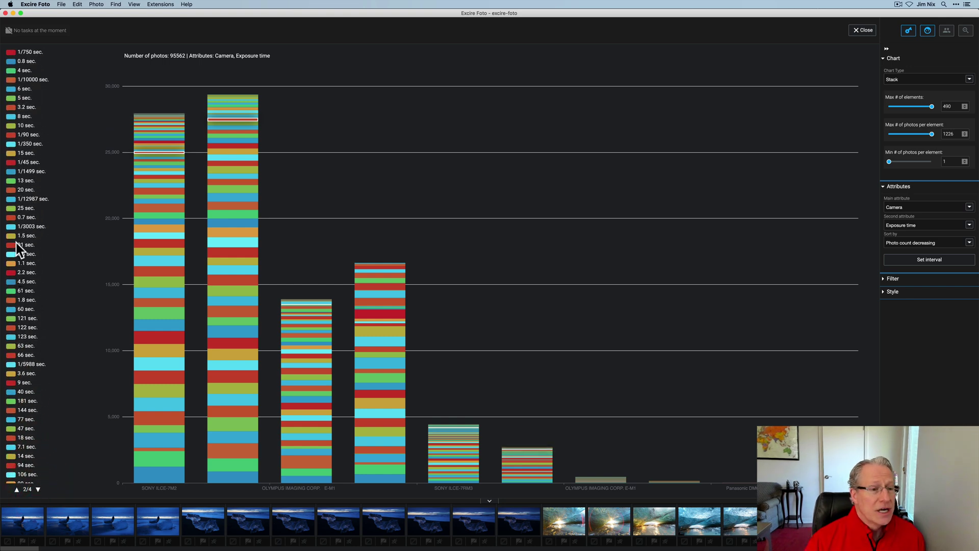
{"action": "left_click", "coordinate": [12, 208]}
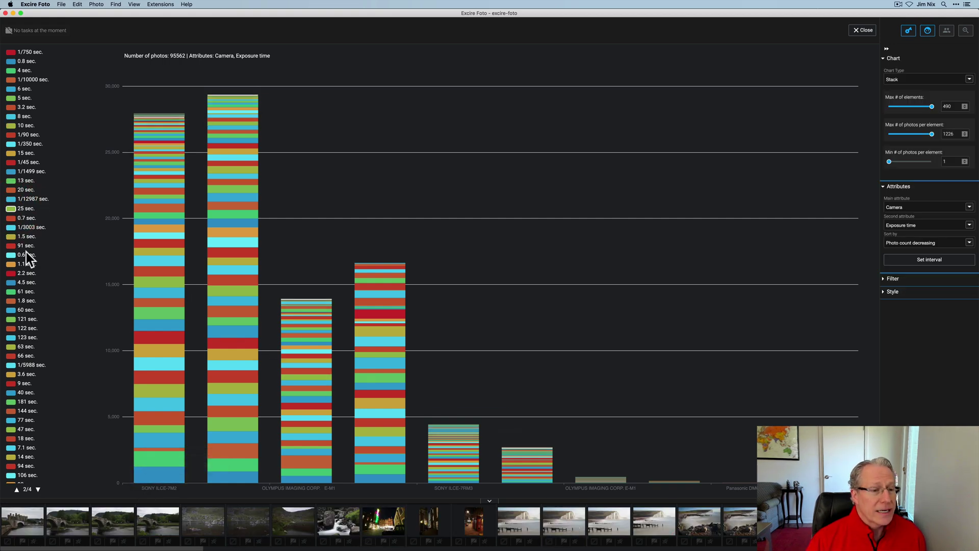
{"action": "left_click", "coordinate": [11, 320]}
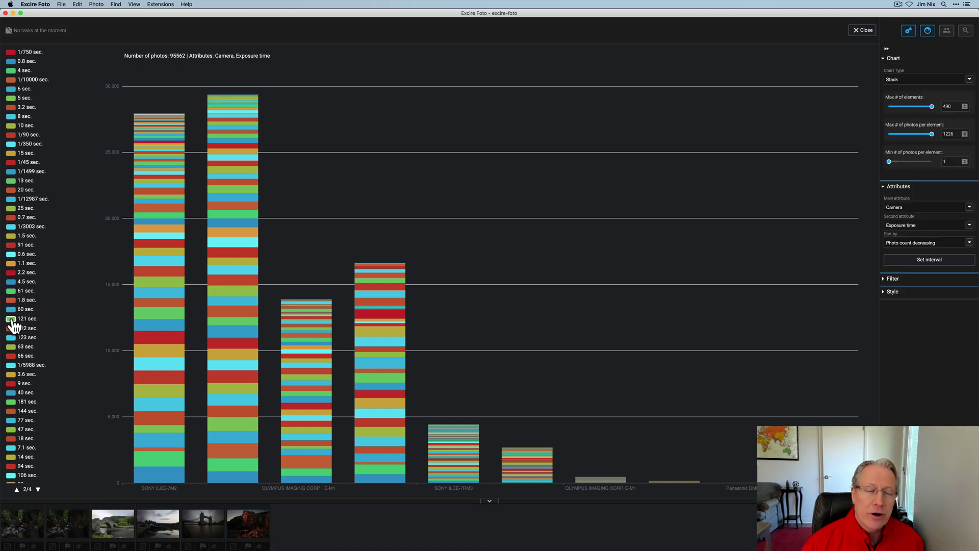
{"action": "left_click", "coordinate": [11, 329]}
{"action": "left_click", "coordinate": [137, 478]}
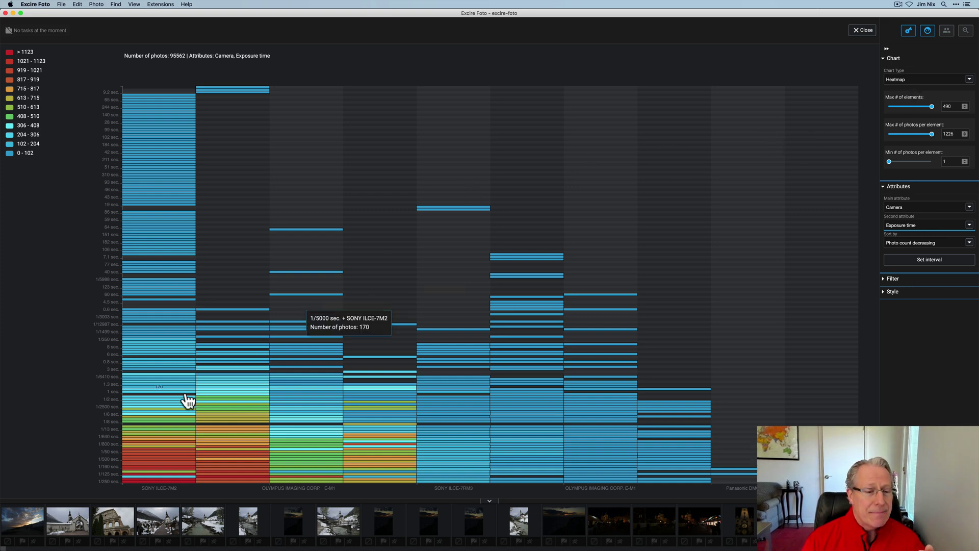
Step: Read the photo count of a cell in the camera-versus-exposure heatmap
{"action": "mouse_move", "coordinate": [145, 477]}
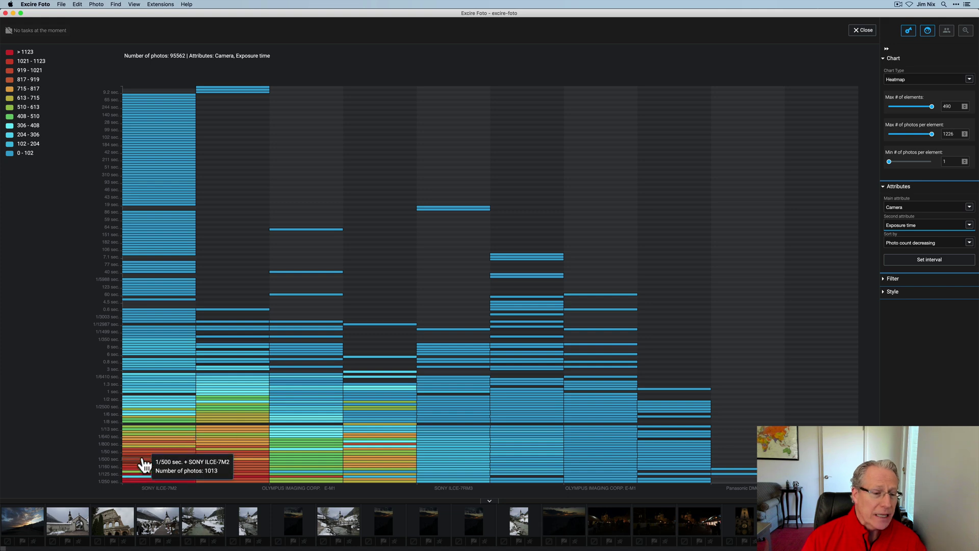